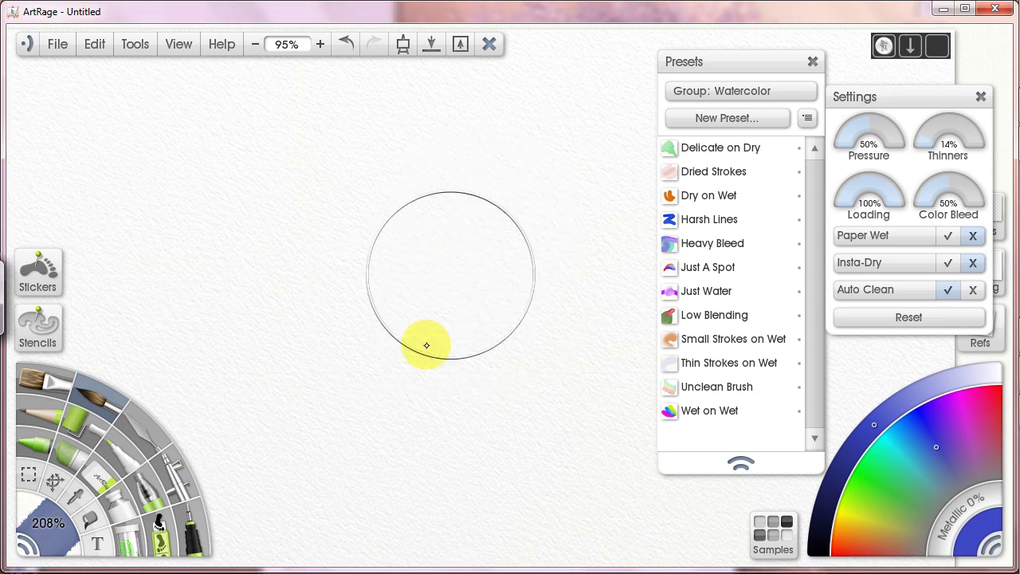
Paint a broad diagonal blue watercolor patch and a matching magenta patch beside it.
mouse_move(470, 222)
left_mouse_down()
mouse_move(392, 357)
mouse_move(386, 412)
mouse_move(406, 428)
mouse_move(480, 253)
mouse_move(511, 217)
mouse_move(539, 219)
mouse_move(493, 337)
mouse_move(434, 425)
mouse_move(545, 152)
mouse_move(520, 206)
mouse_move(482, 197)
mouse_move(458, 212)
mouse_move(363, 347)
mouse_move(354, 434)
mouse_move(369, 455)
mouse_move(459, 426)
mouse_move(444, 440)
mouse_move(505, 227)
mouse_move(450, 266)
mouse_move(375, 375)
mouse_move(368, 409)
mouse_move(433, 383)
left_mouse_up()
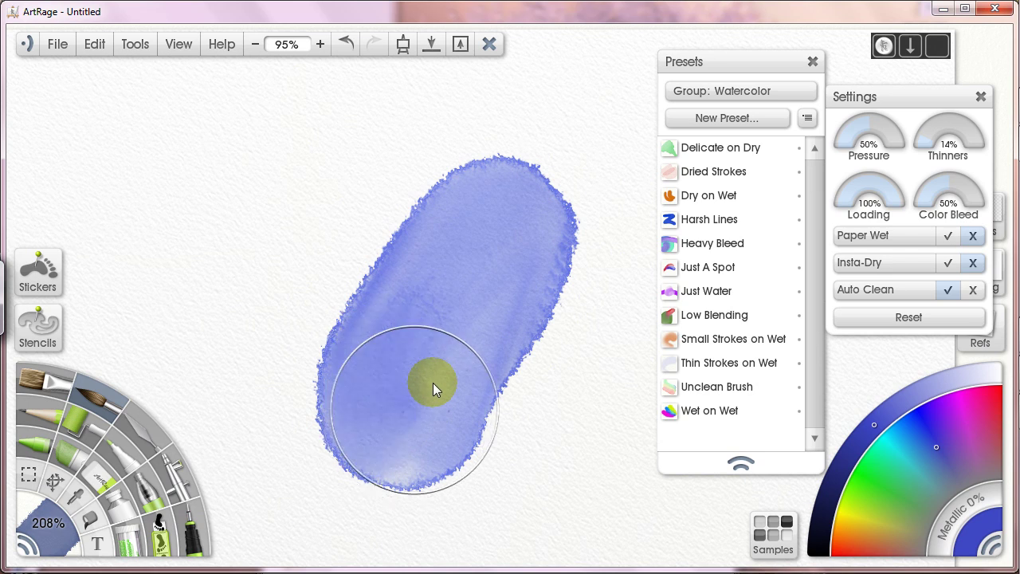
left_click(984, 432)
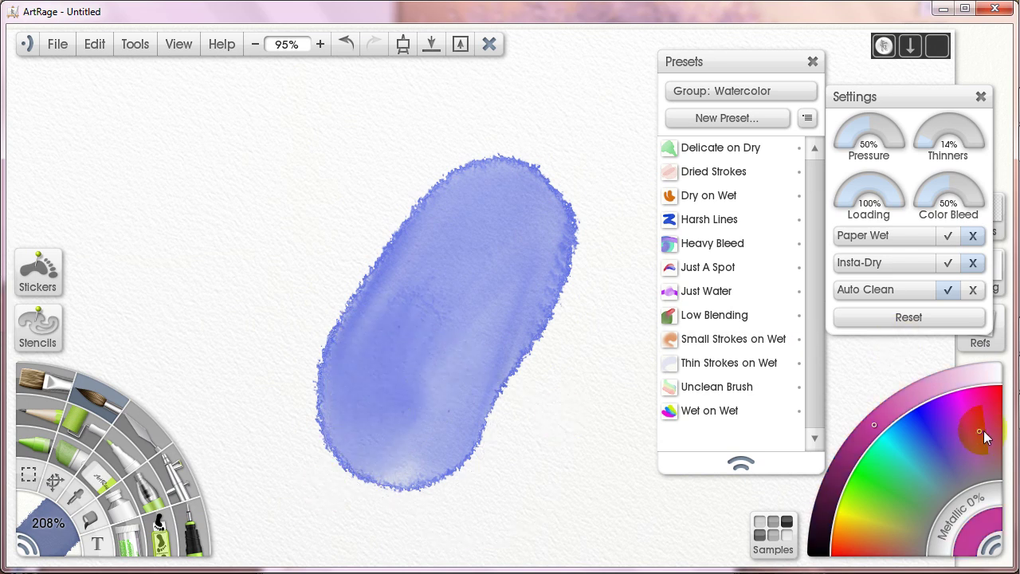
mouse_move(549, 394)
left_mouse_down()
mouse_move(468, 388)
mouse_move(419, 404)
left_mouse_up()
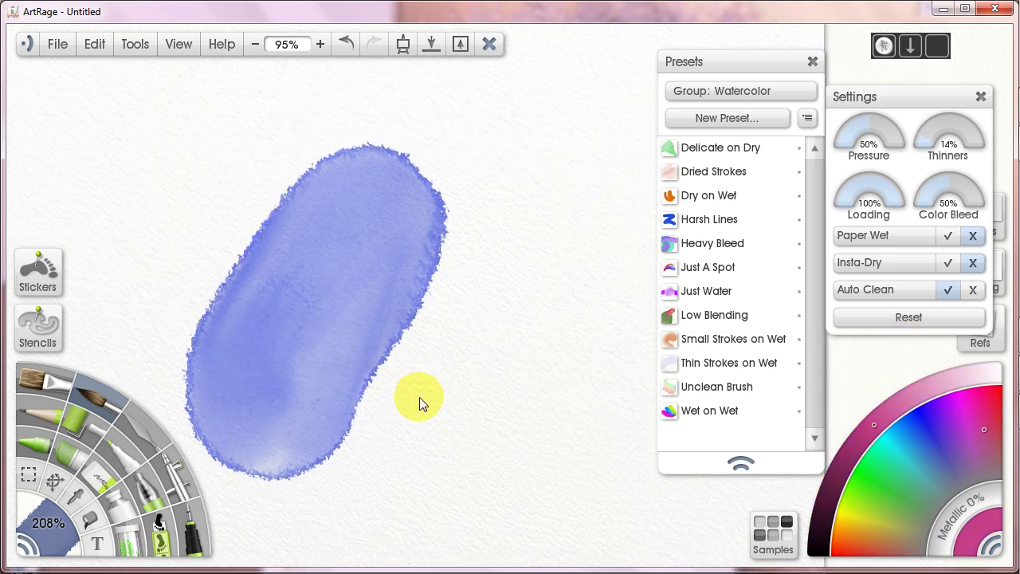
mouse_move(502, 223)
left_mouse_down()
mouse_move(424, 350)
mouse_move(394, 434)
mouse_move(409, 460)
mouse_move(528, 230)
mouse_move(568, 210)
mouse_move(583, 243)
mouse_move(561, 307)
mouse_move(444, 457)
mouse_move(411, 465)
mouse_move(448, 321)
mouse_move(547, 274)
mouse_move(520, 207)
mouse_move(571, 192)
mouse_move(597, 251)
mouse_move(578, 346)
mouse_move(545, 423)
mouse_move(490, 463)
mouse_move(458, 409)
left_mouse_up()
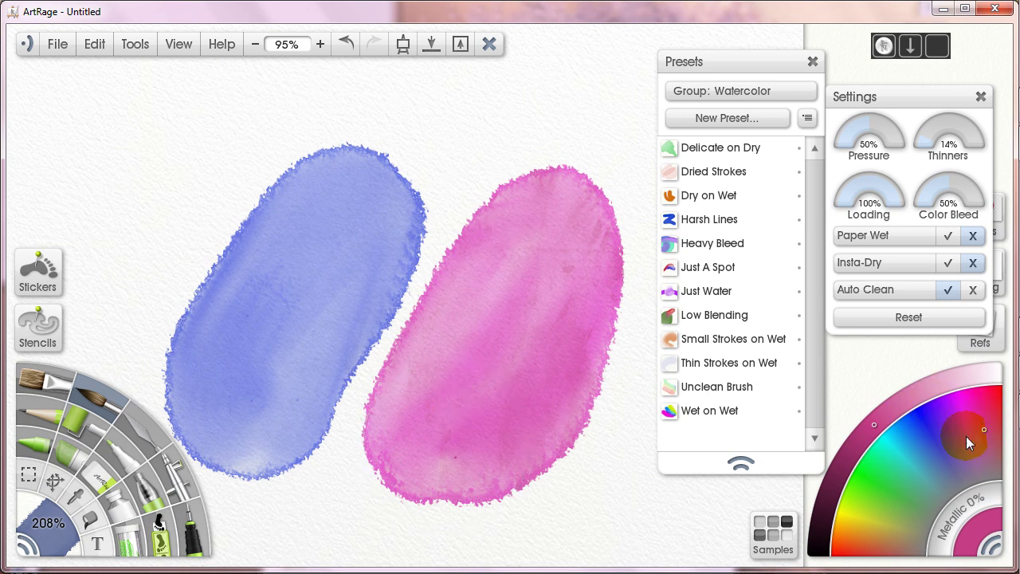
Glaze a darker purple over the magenta watercolor patch and a darker blue over the blue patch.
left_click_drag(511, 201, 547, 191)
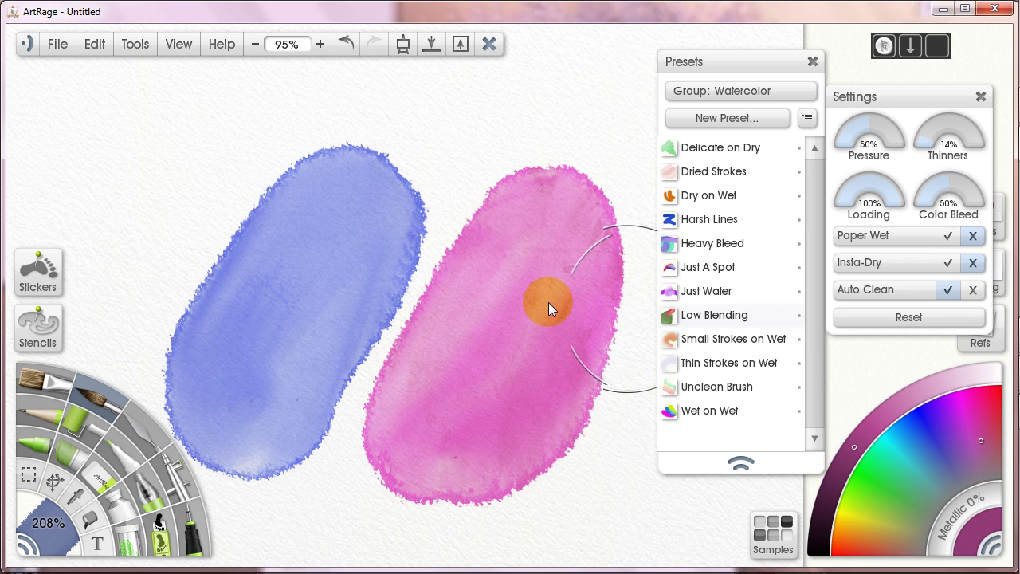
mouse_move(549, 302)
left_mouse_down()
mouse_move(507, 308)
mouse_move(421, 429)
mouse_move(465, 323)
mouse_move(533, 241)
mouse_move(544, 260)
mouse_move(486, 373)
mouse_move(473, 423)
mouse_move(506, 407)
mouse_move(465, 414)
left_mouse_up()
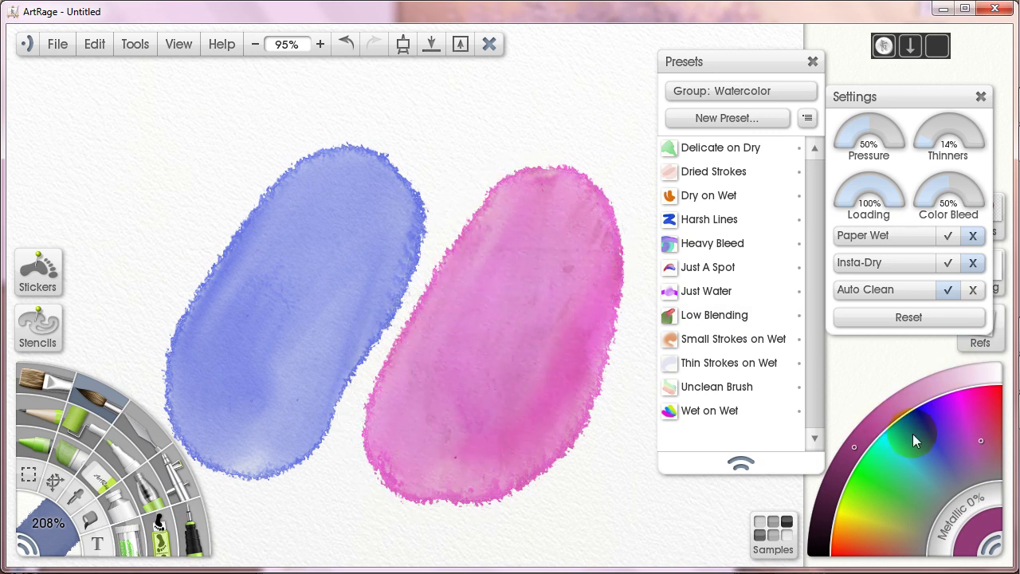
left_click_drag(955, 440, 936, 452)
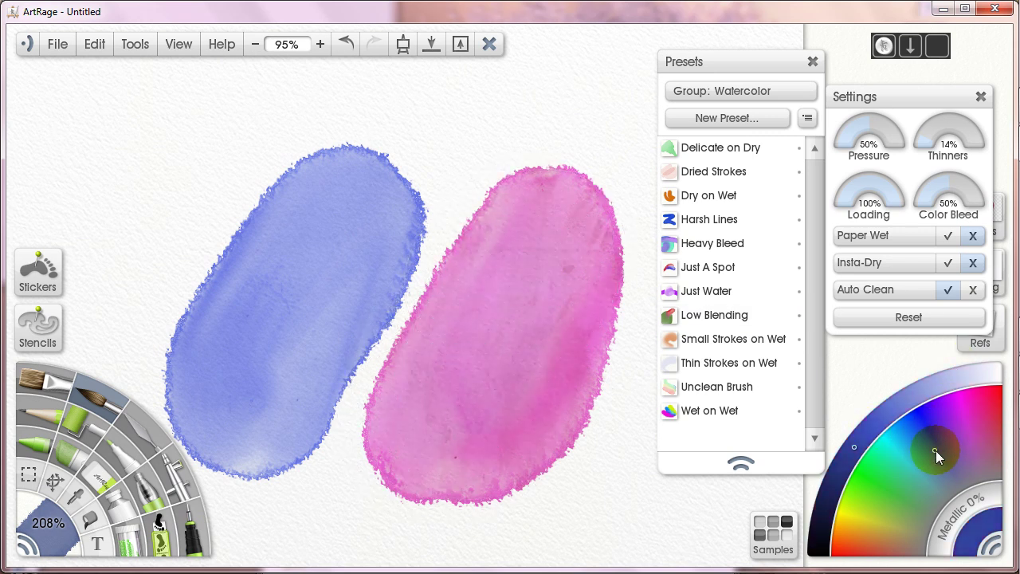
left_click(847, 457)
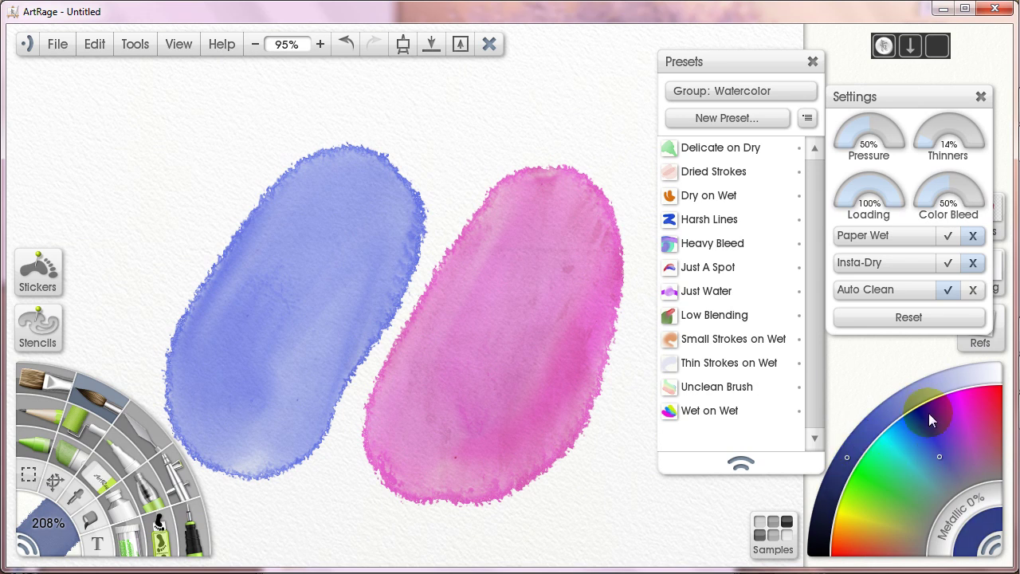
mouse_move(336, 182)
left_mouse_down()
mouse_move(303, 192)
mouse_move(204, 284)
mouse_move(189, 303)
mouse_move(180, 360)
left_mouse_up()
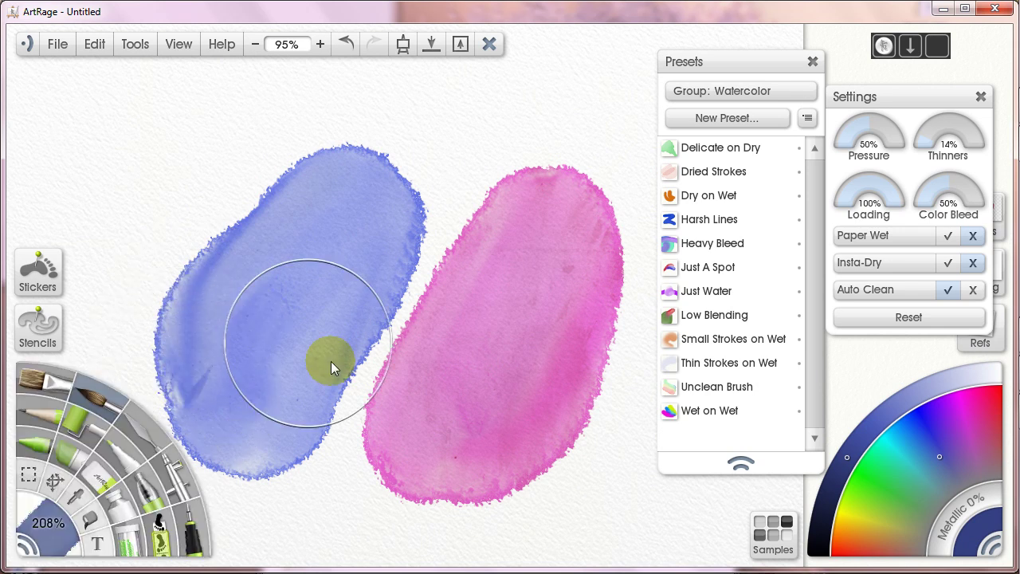
left_click_drag(348, 385, 413, 338)
mouse_move(383, 173)
left_mouse_down()
mouse_move(315, 224)
mouse_move(275, 361)
mouse_move(322, 335)
mouse_move(378, 280)
mouse_move(377, 346)
mouse_move(483, 159)
mouse_move(456, 122)
mouse_move(419, 142)
left_mouse_up()
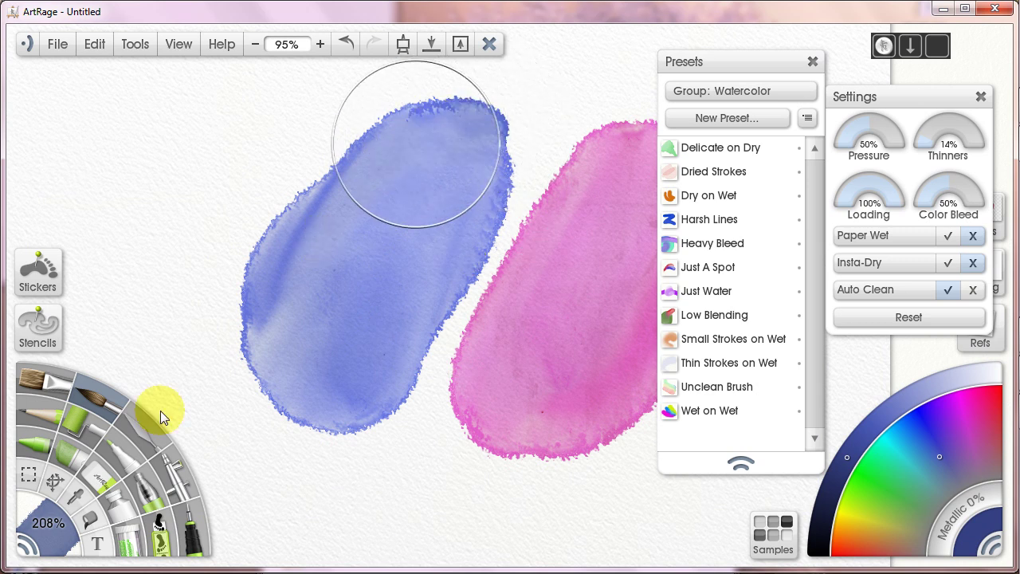
left_click_drag(378, 300, 322, 368)
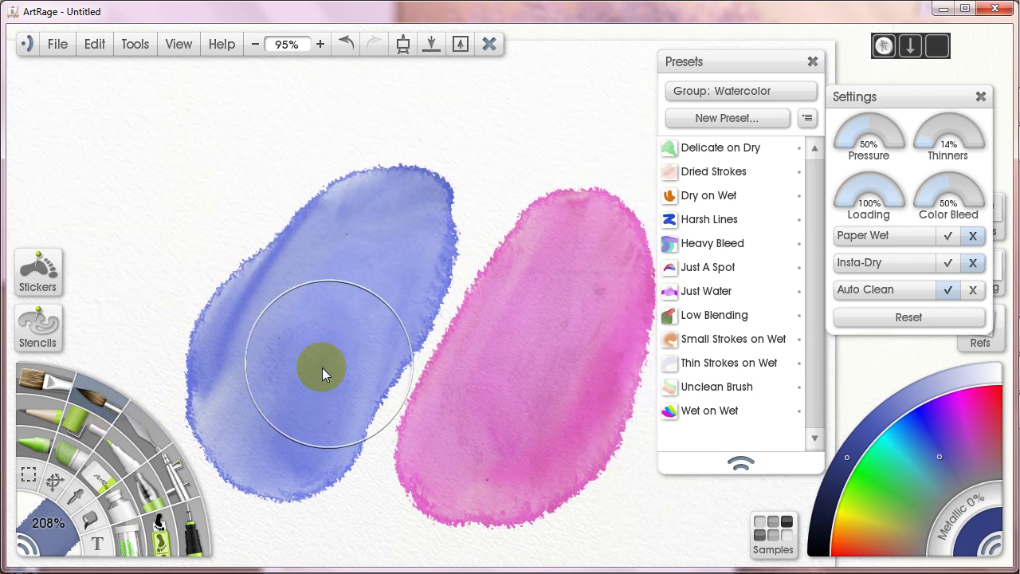
Blend the facing edges of the blue and magenta patches using the palette knife's Instant Blur preset at 237% size.
left_click(143, 431)
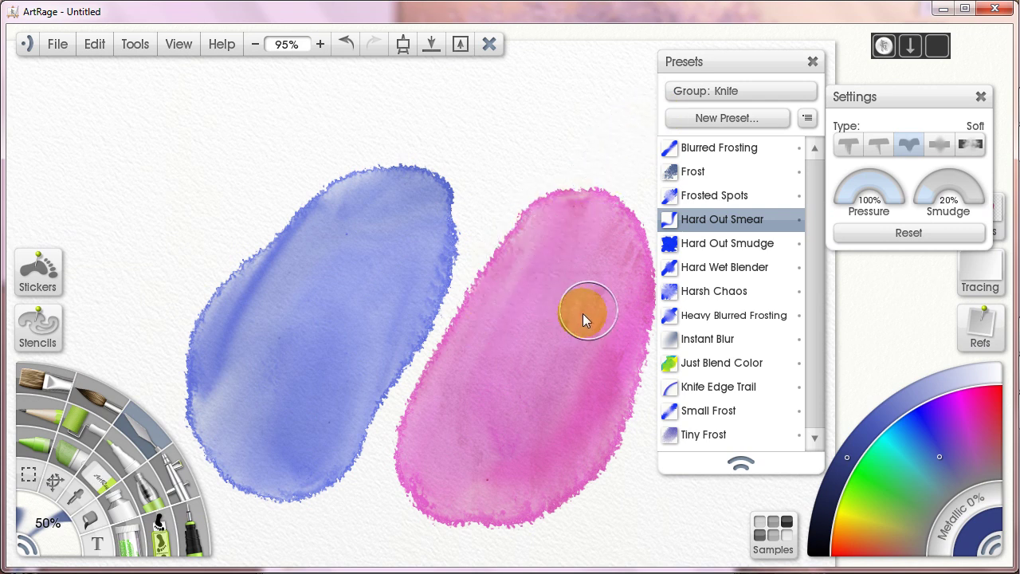
scroll(583, 313, "down", 2)
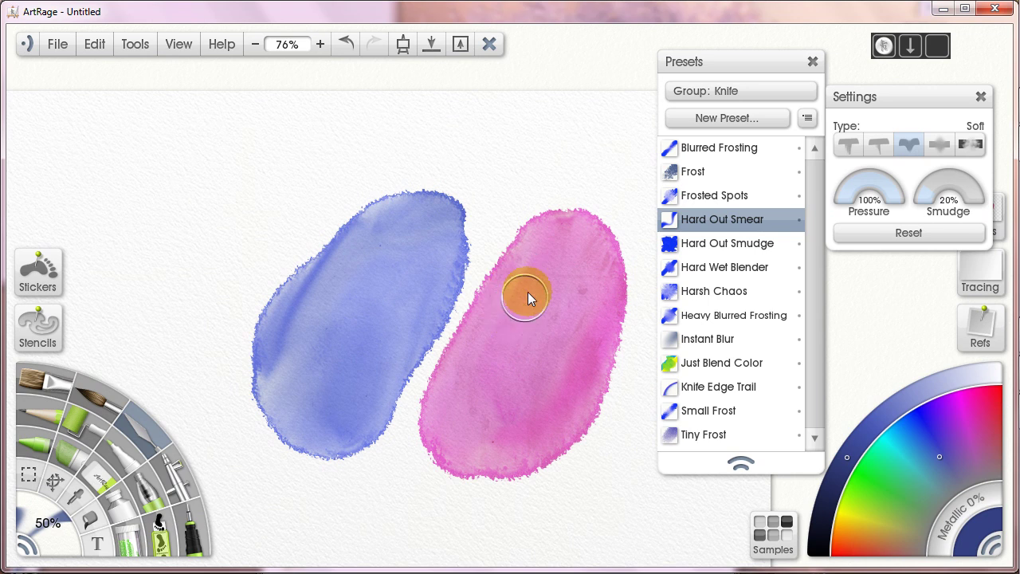
left_click_drag(459, 392, 471, 395)
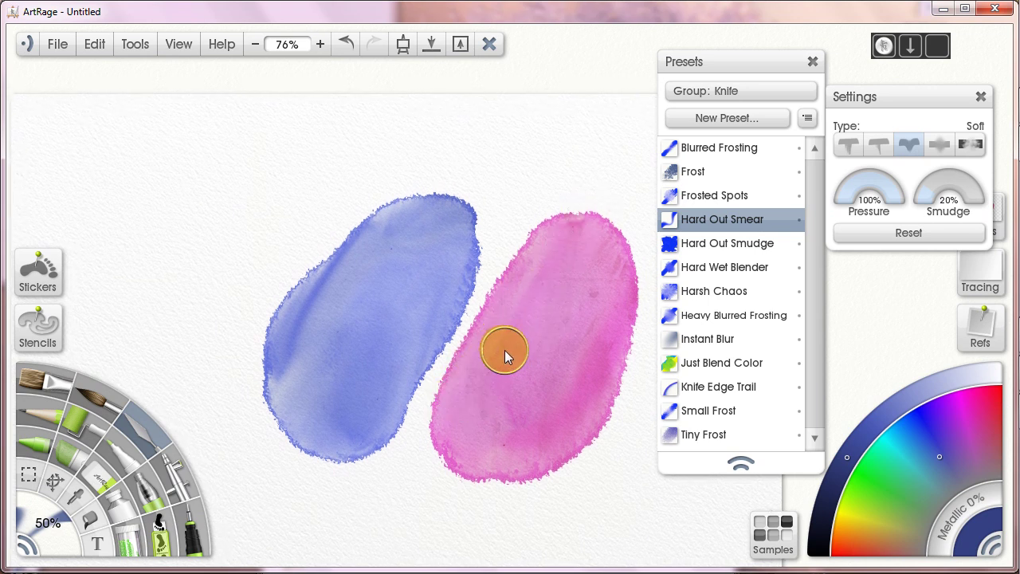
left_click(684, 338)
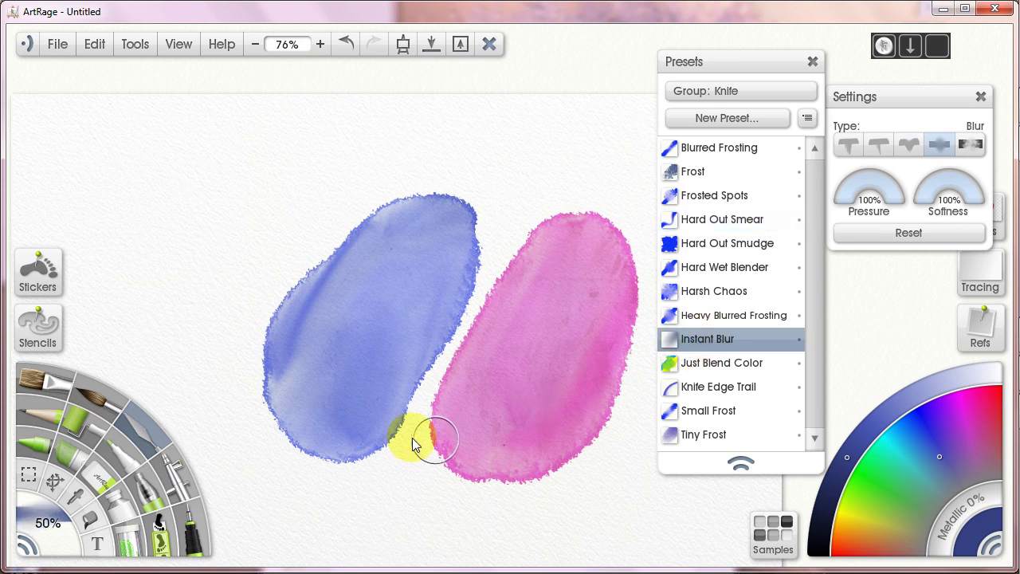
mouse_move(145, 323)
left_mouse_down("shift")
mouse_move(231, 346)
mouse_move(443, 341)
left_mouse_up("shift")
mouse_move(499, 270)
left_mouse_down()
mouse_move(512, 244)
mouse_move(436, 371)
mouse_move(415, 444)
left_mouse_up()
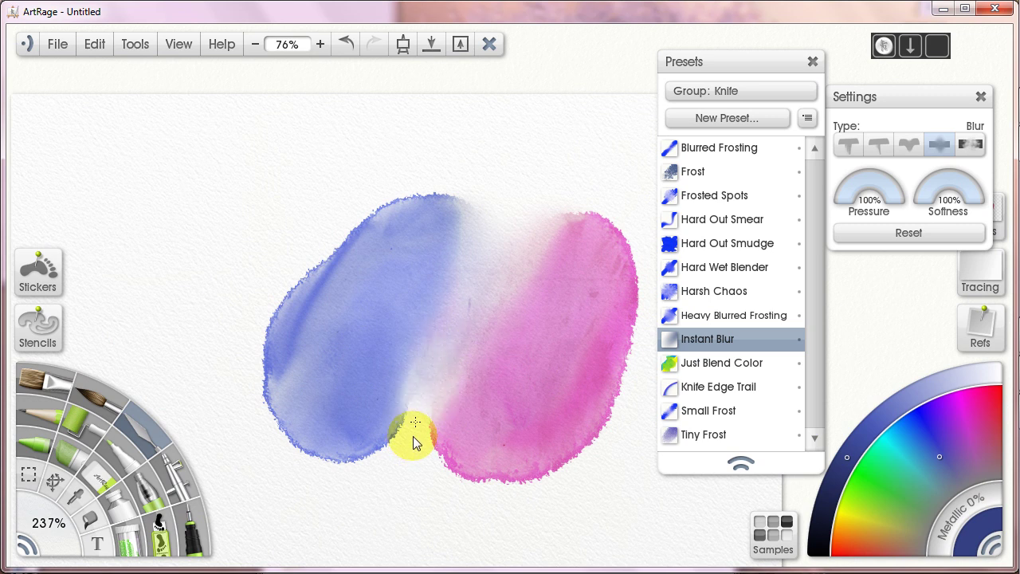
mouse_move(449, 374)
left_mouse_down()
mouse_move(452, 329)
mouse_move(429, 329)
left_mouse_up()
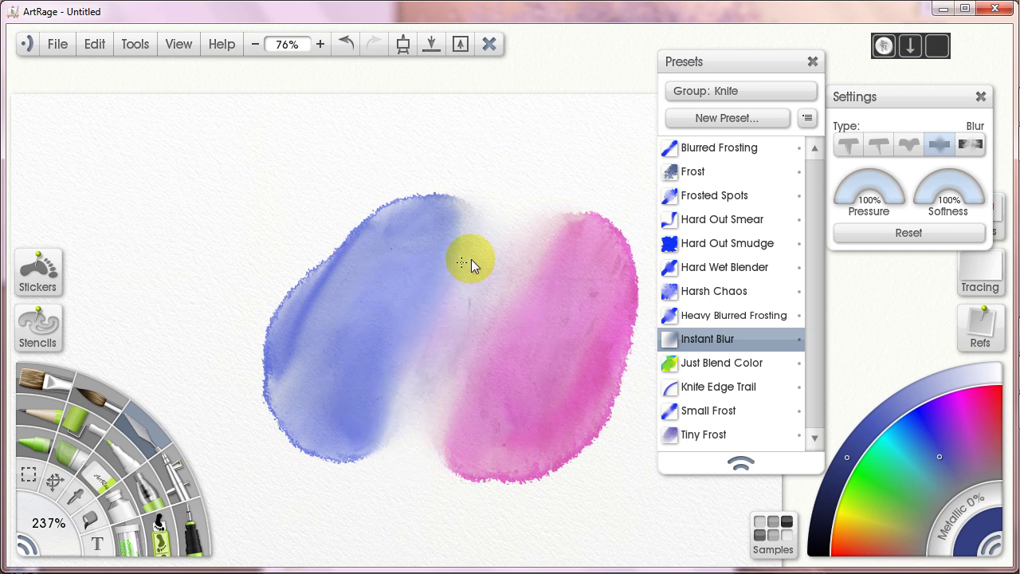
mouse_move(525, 313)
left_mouse_down()
mouse_move(535, 272)
mouse_move(523, 279)
left_mouse_up()
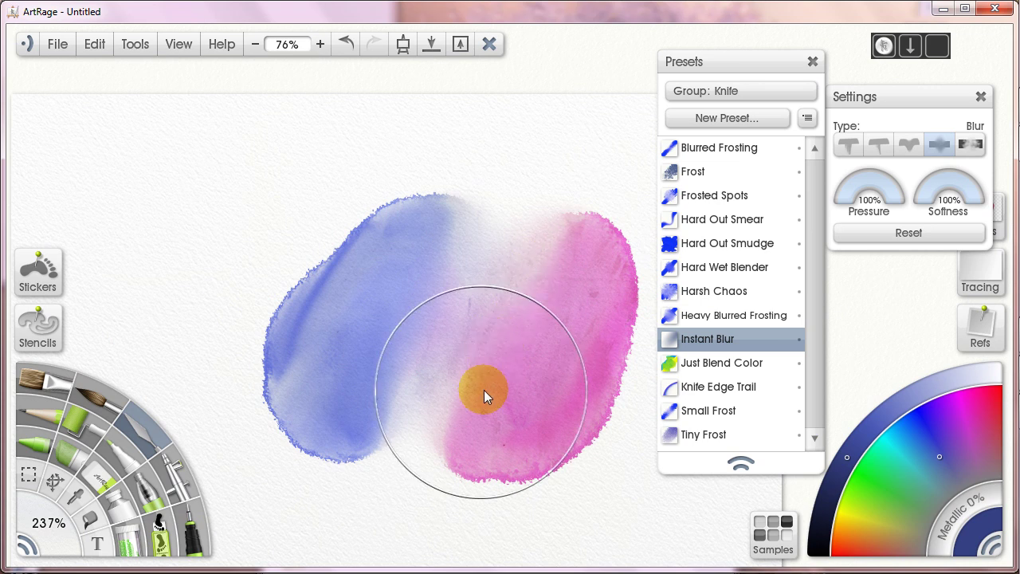
left_click_drag(484, 390, 467, 391)
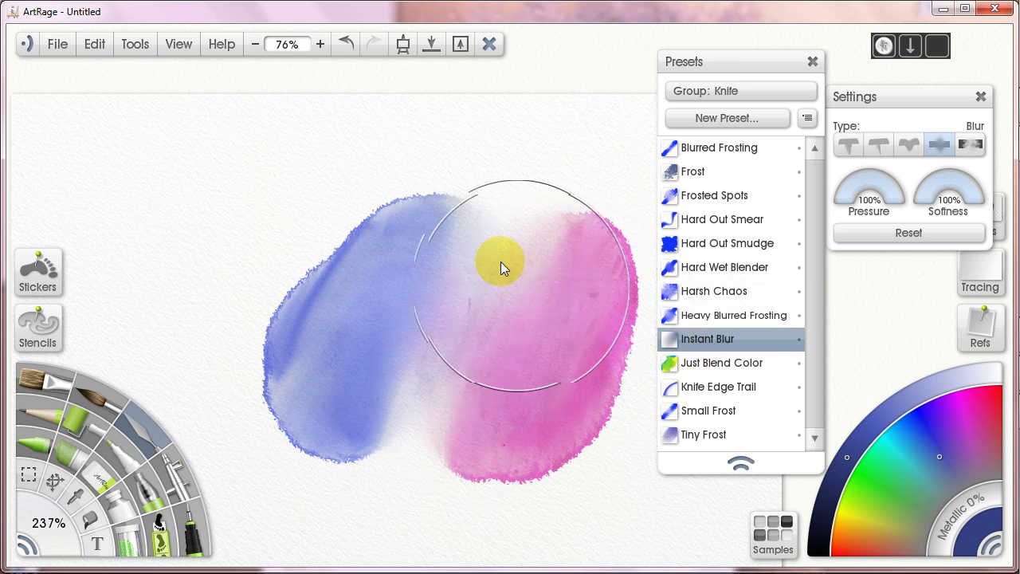
Soften the upper edge of the blue patch with Instant Blur, enlarging the knife to 442% for the final strokes.
mouse_move(502, 266)
left_mouse_down()
mouse_move(428, 433)
mouse_move(538, 279)
mouse_move(442, 427)
mouse_move(519, 374)
mouse_move(576, 276)
mouse_move(520, 340)
mouse_move(542, 252)
mouse_move(520, 223)
mouse_move(350, 308)
mouse_move(445, 196)
left_mouse_up()
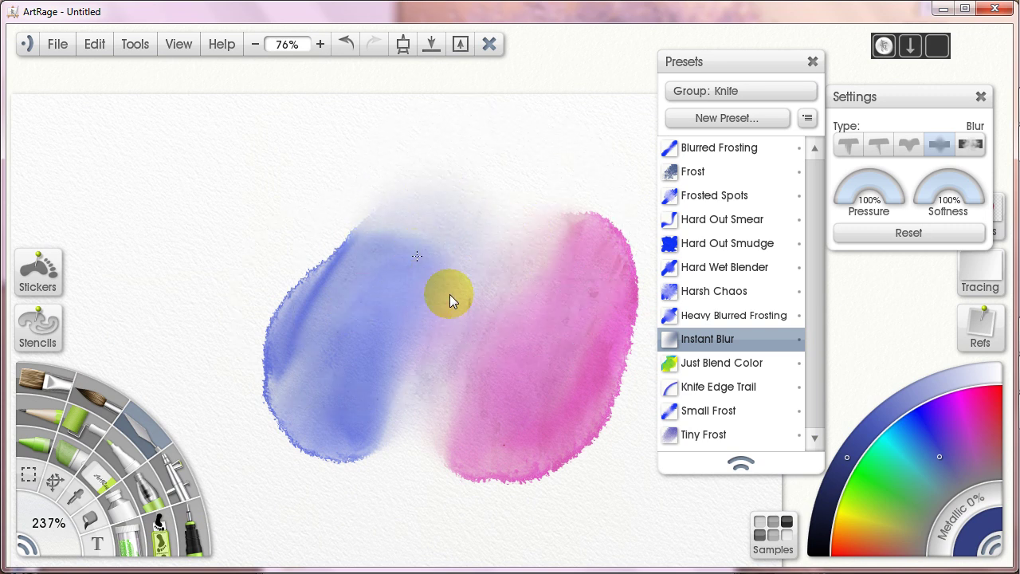
mouse_move(531, 217)
left_mouse_down()
mouse_move(503, 268)
mouse_move(414, 275)
left_mouse_up()
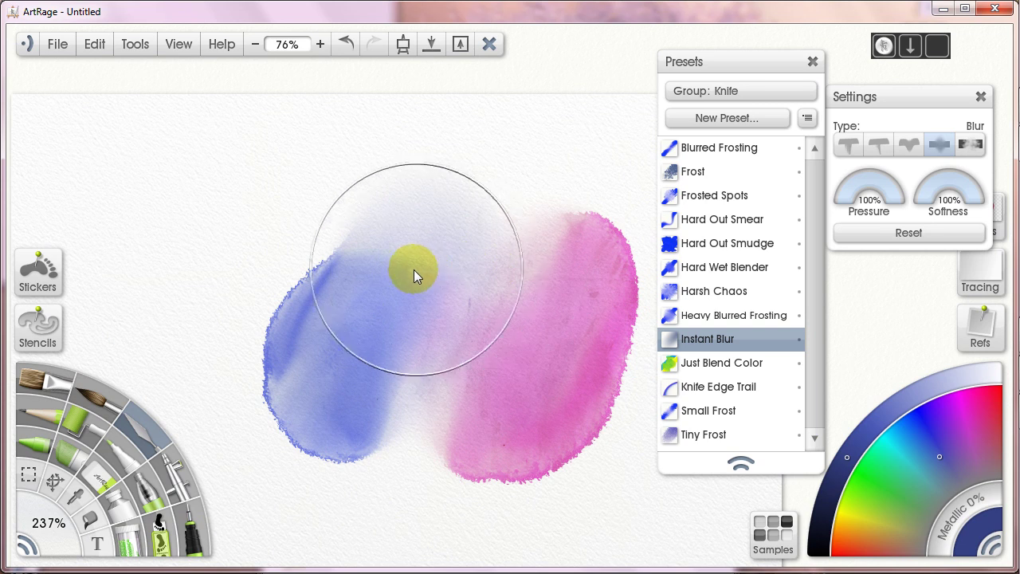
mouse_move(527, 290)
left_mouse_down()
mouse_move(471, 372)
mouse_move(429, 241)
mouse_move(515, 246)
mouse_move(449, 357)
mouse_move(464, 303)
mouse_move(437, 214)
mouse_move(371, 221)
mouse_move(442, 189)
mouse_move(540, 209)
mouse_move(427, 421)
mouse_move(408, 437)
mouse_move(500, 237)
mouse_move(372, 231)
mouse_move(331, 264)
mouse_move(288, 363)
mouse_move(357, 340)
mouse_move(464, 227)
mouse_move(437, 254)
left_mouse_up()
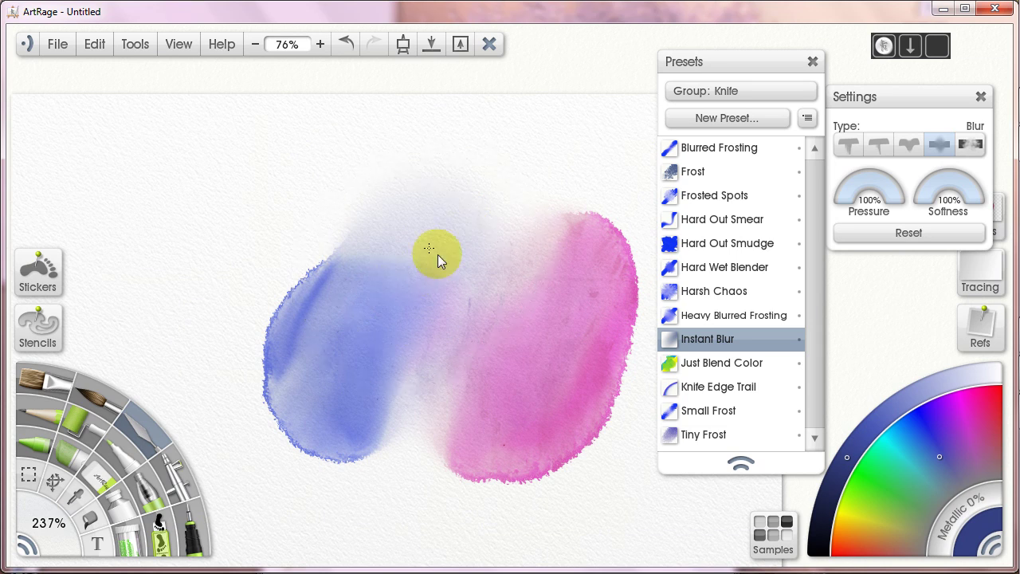
mouse_move(186, 263)
left_mouse_down()
mouse_move(506, 269)
mouse_move(518, 346)
left_mouse_up()
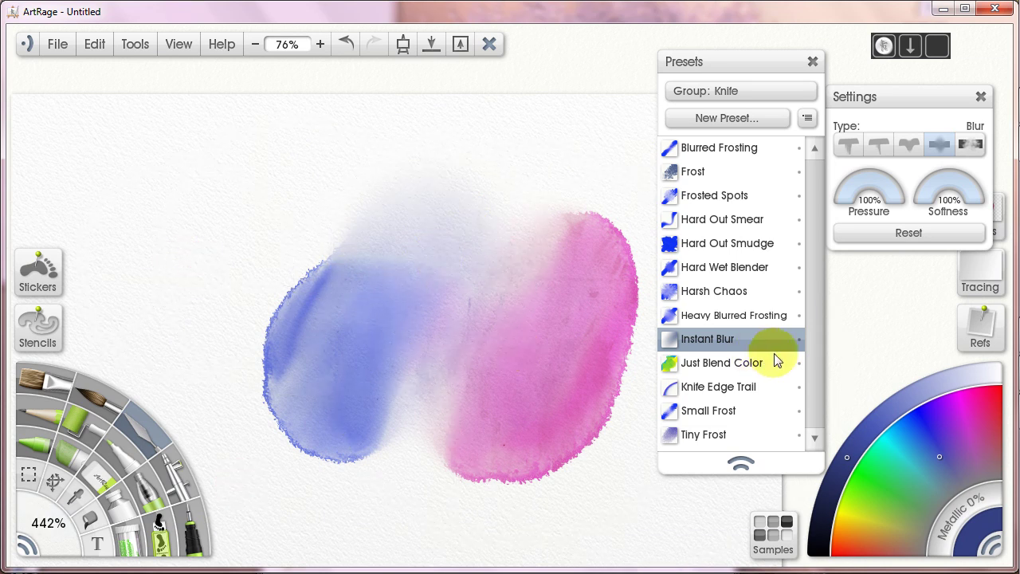
mouse_move(430, 270)
left_mouse_down()
mouse_move(436, 333)
mouse_move(378, 373)
mouse_move(283, 408)
mouse_move(391, 272)
mouse_move(580, 176)
left_mouse_up()
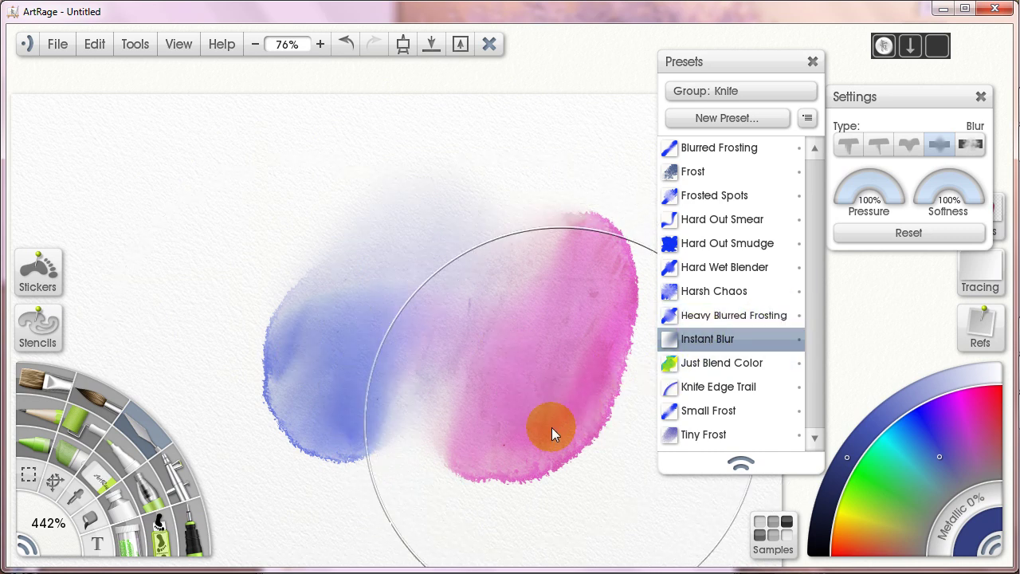
Smear the upper right edge of the magenta patch outward with the Knife Edge Trail preset at 50% size.
left_click_drag(530, 403, 442, 406)
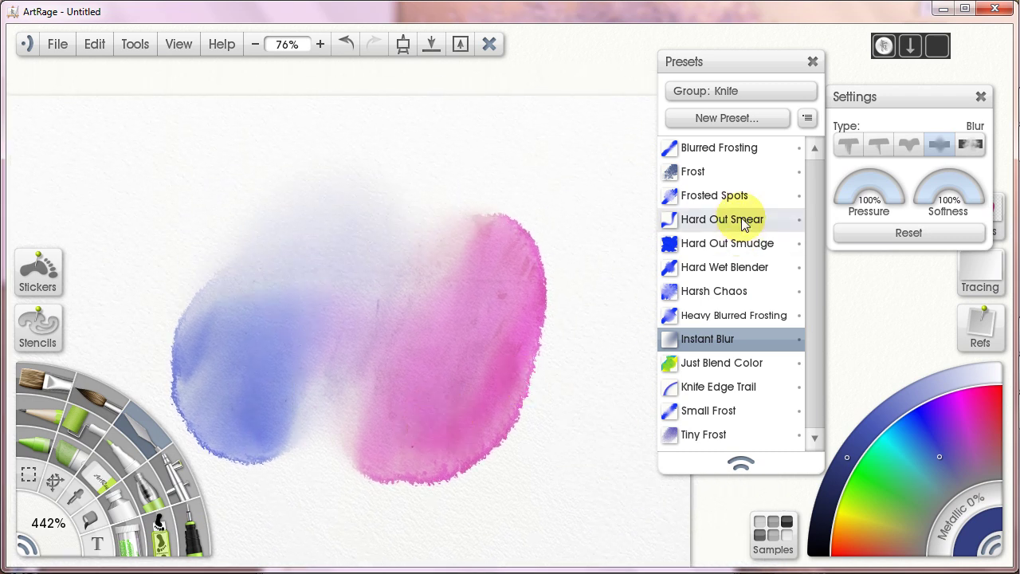
mouse_move(526, 402)
left_mouse_down()
mouse_move(452, 426)
mouse_move(511, 424)
mouse_move(504, 409)
left_mouse_up()
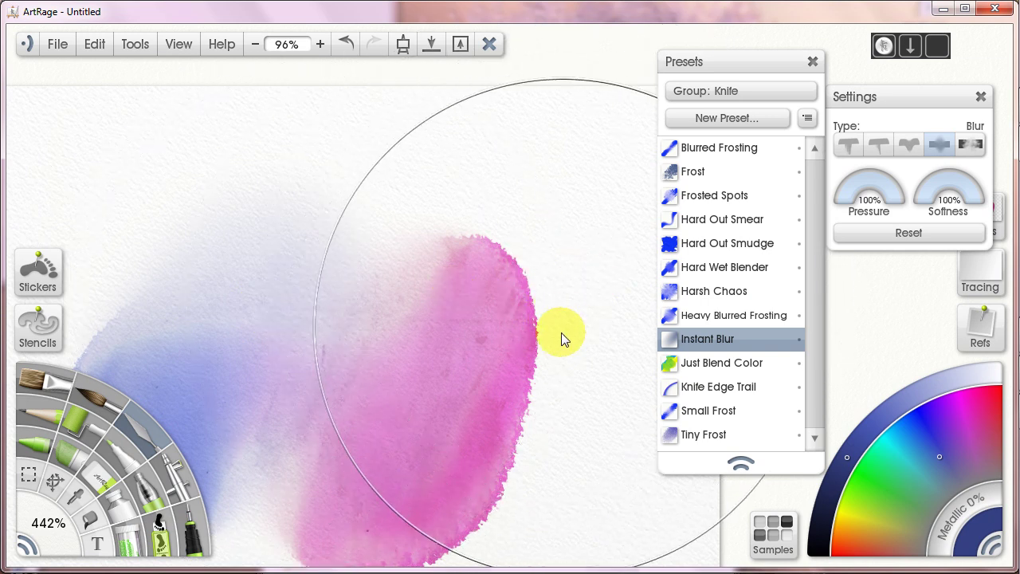
left_click_drag(454, 391, 501, 404)
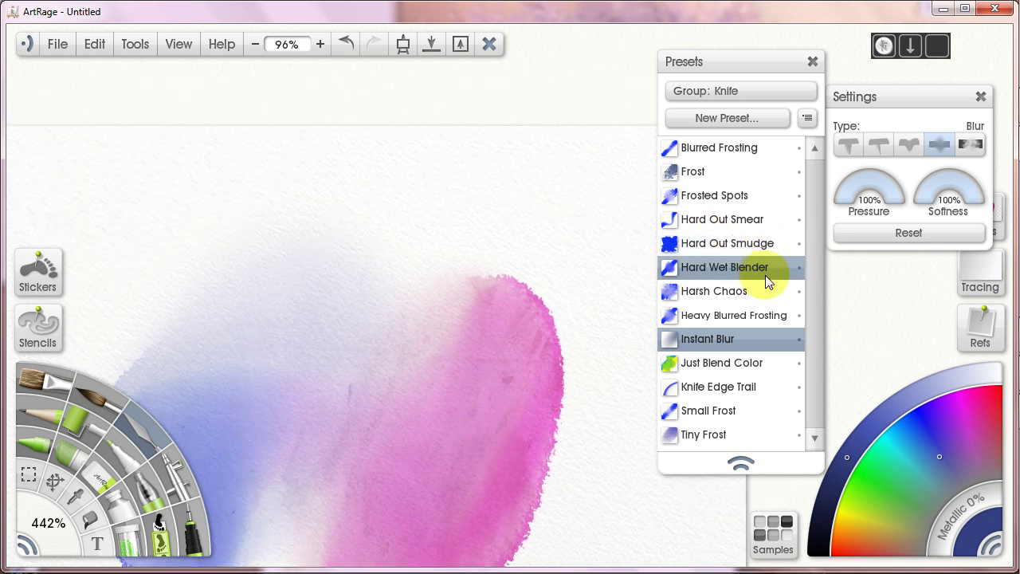
left_click(730, 387)
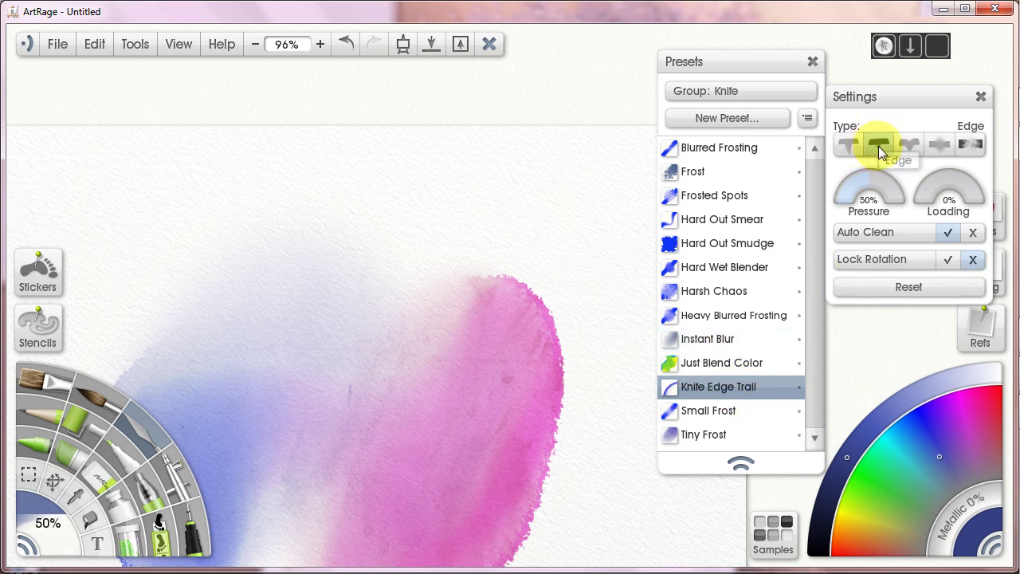
left_click_drag(532, 305, 547, 310)
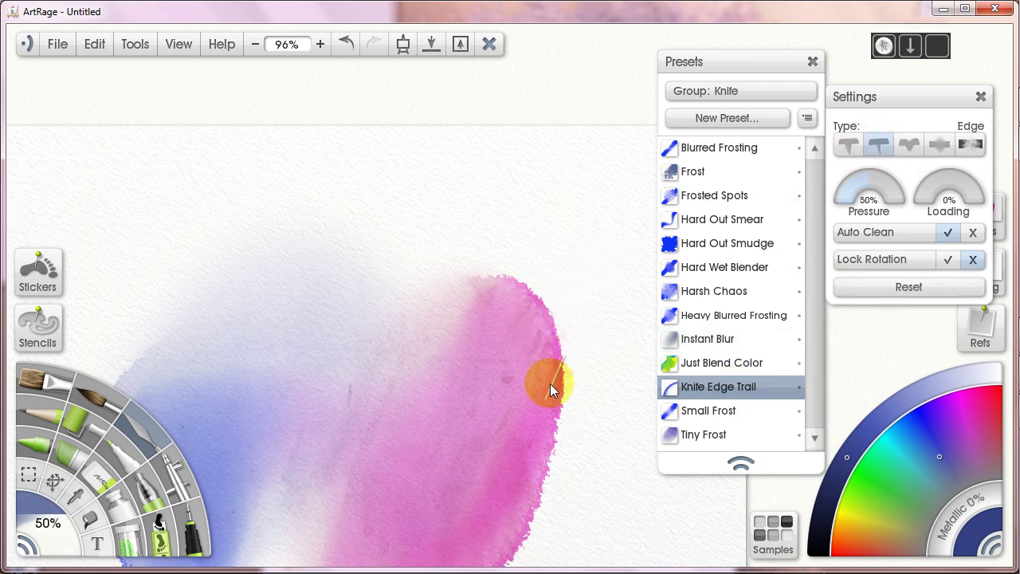
left_click_drag(565, 384, 571, 379)
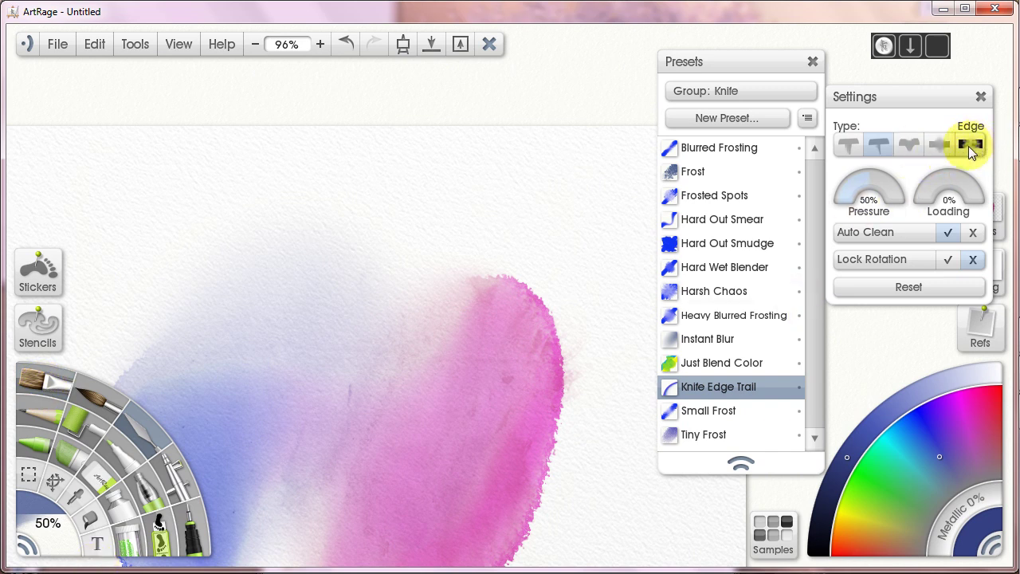
Set the palette knife to the Hard Wet Blender preset and enlarge it to 305%.
left_click(741, 243)
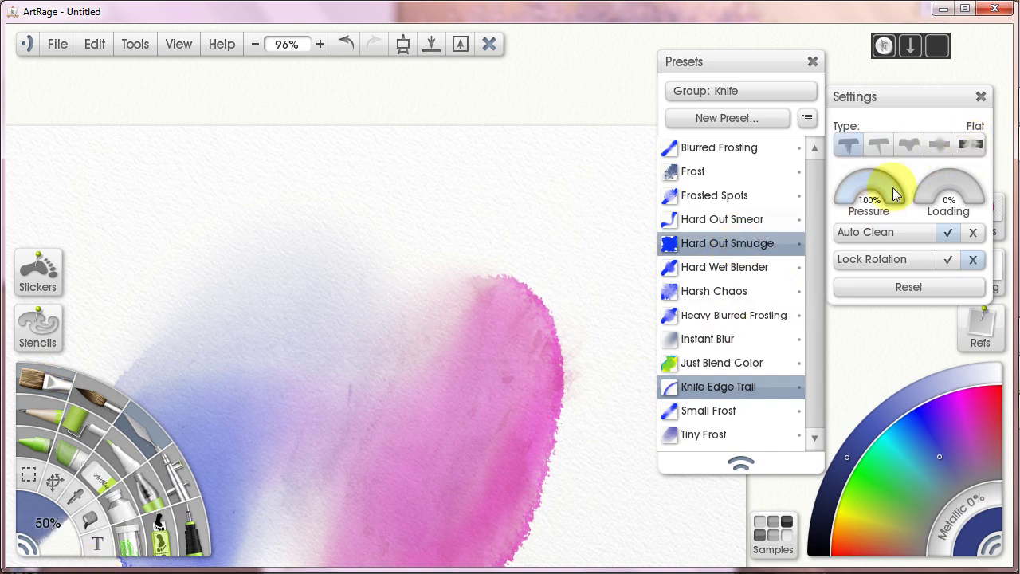
left_click(702, 267)
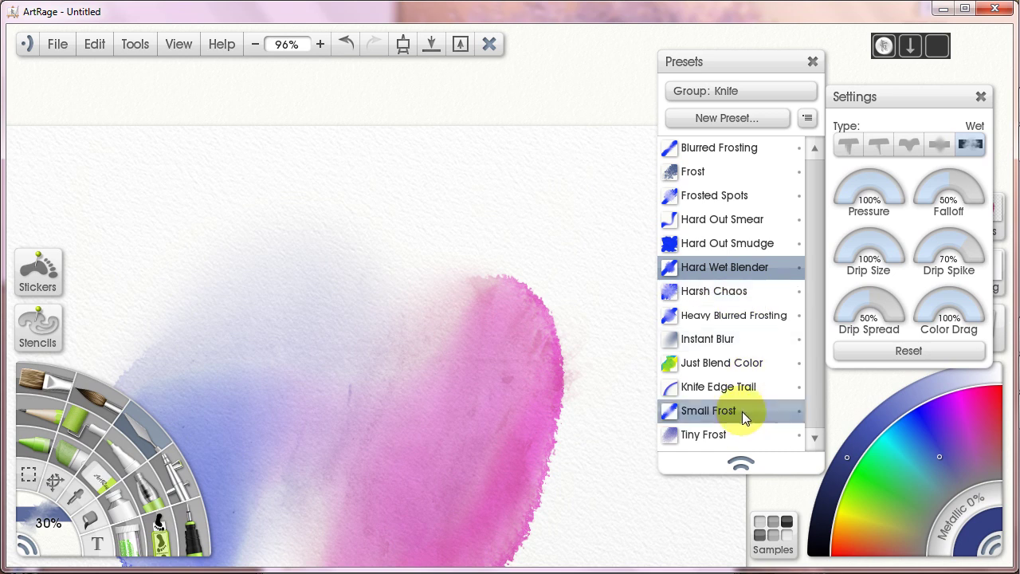
left_click(494, 367)
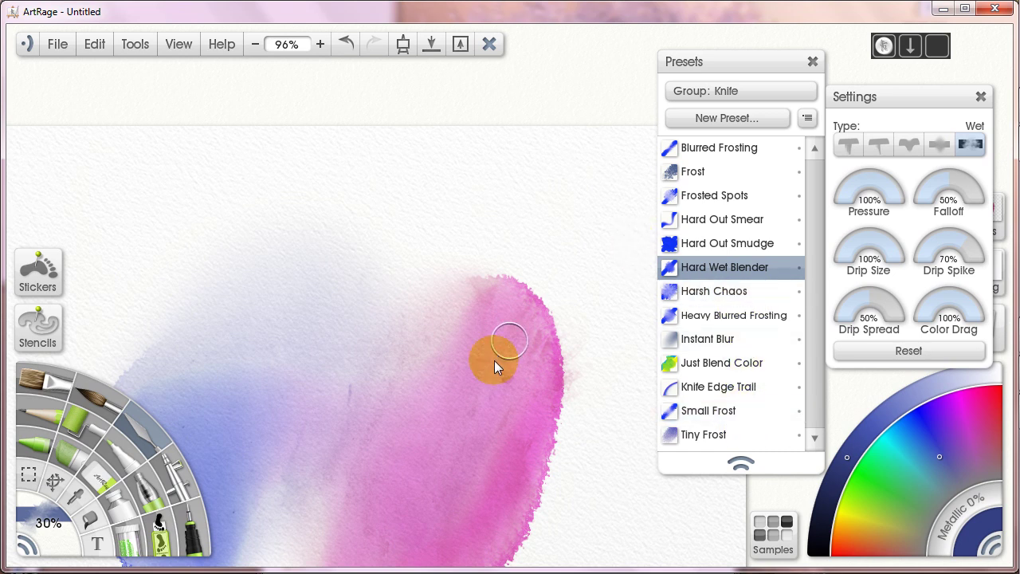
mouse_move(520, 414)
left_mouse_down()
mouse_move(441, 385)
mouse_move(455, 345)
left_mouse_up()
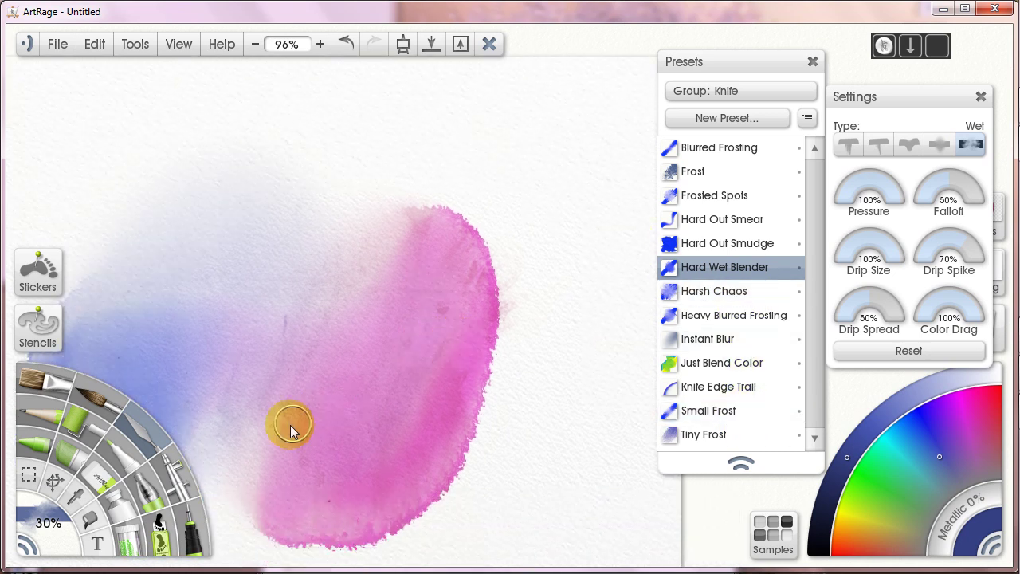
left_click_drag(289, 425, 454, 425)
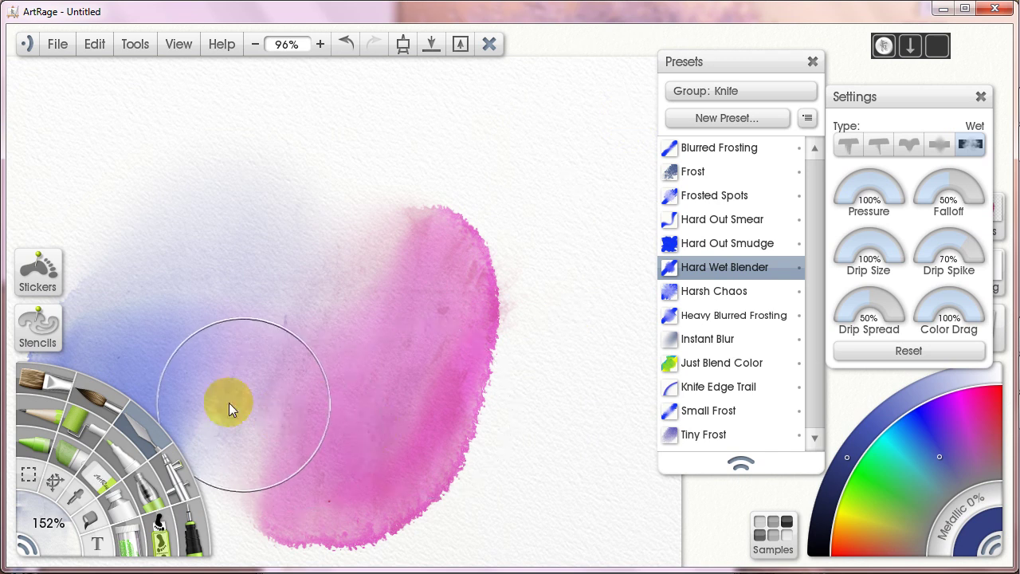
mouse_move(249, 408)
left_mouse_down()
mouse_move(487, 405)
mouse_move(494, 391)
left_mouse_up()
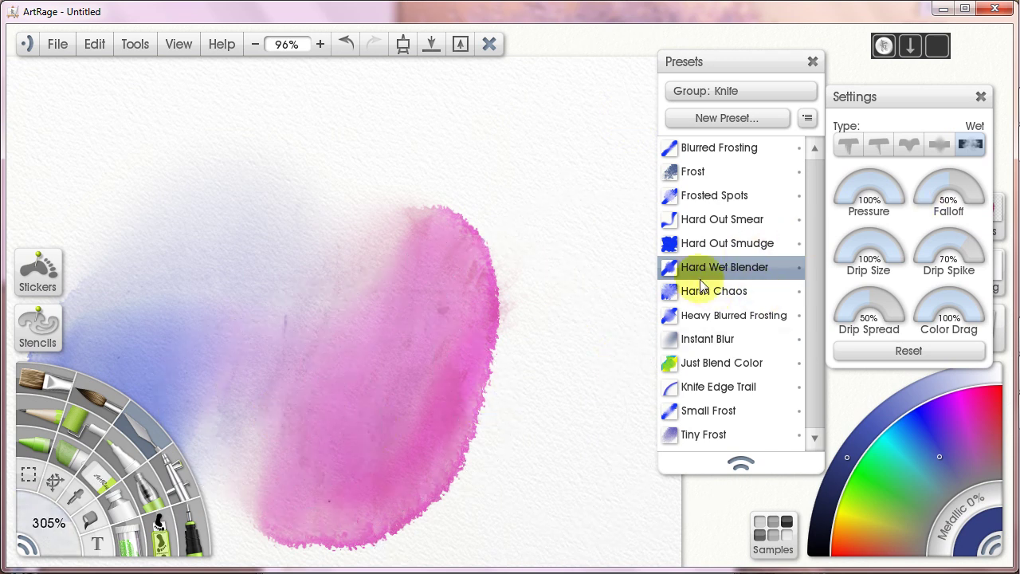
Try smearing the magenta patch's upper right edge outward with Hard Wet Blender at 305%, and undo the strokes.
mouse_move(495, 259)
left_mouse_down()
mouse_move(396, 412)
mouse_move(388, 463)
mouse_move(402, 534)
mouse_move(423, 427)
left_mouse_up()
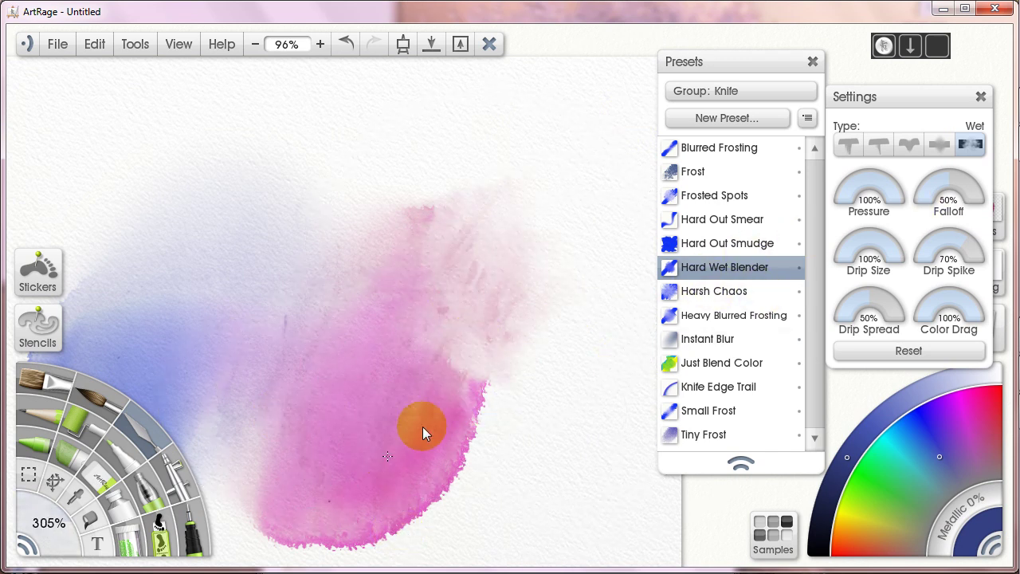
left_click_drag(453, 331, 504, 316)
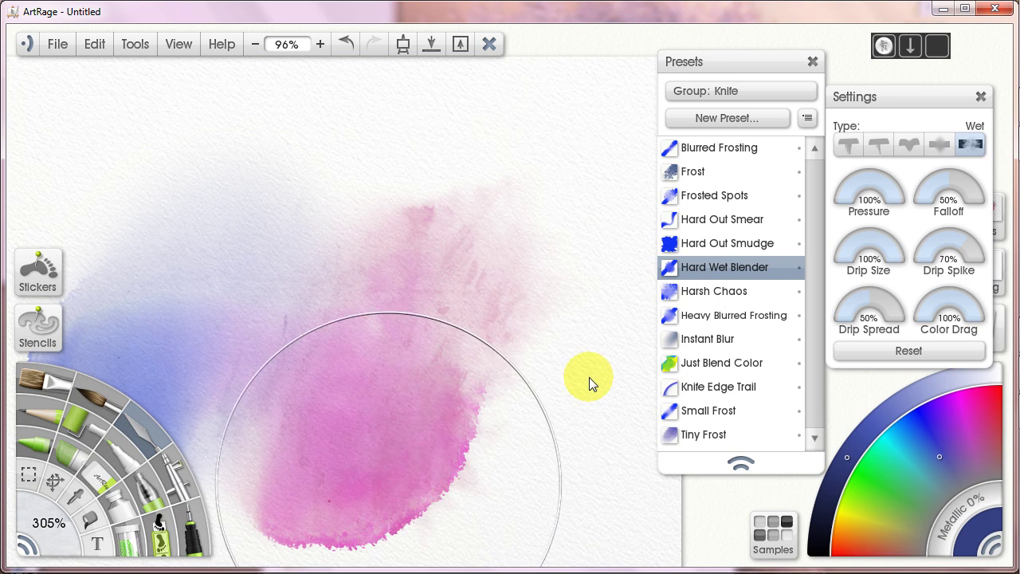
key("ctrl+z")
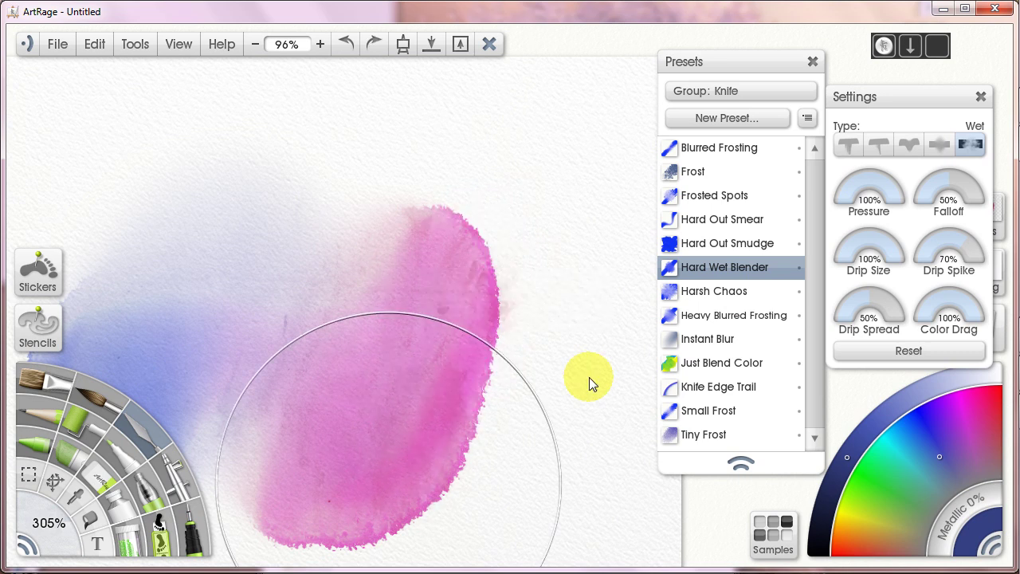
Soften the upper and right edges of the magenta patch outward with Hard Wet Blender at 160% size.
mouse_move(510, 323)
left_mouse_down()
mouse_move(326, 346)
mouse_move(335, 351)
left_mouse_up()
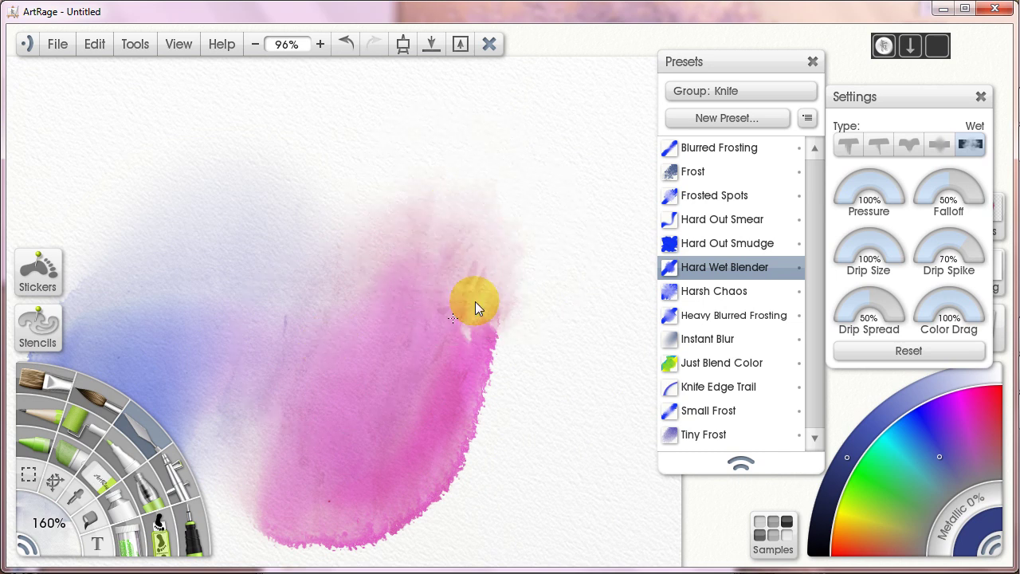
left_click_drag(474, 303, 447, 198)
mouse_move(481, 354)
left_mouse_down()
mouse_move(444, 305)
mouse_move(430, 324)
mouse_move(431, 281)
mouse_move(402, 221)
left_mouse_up()
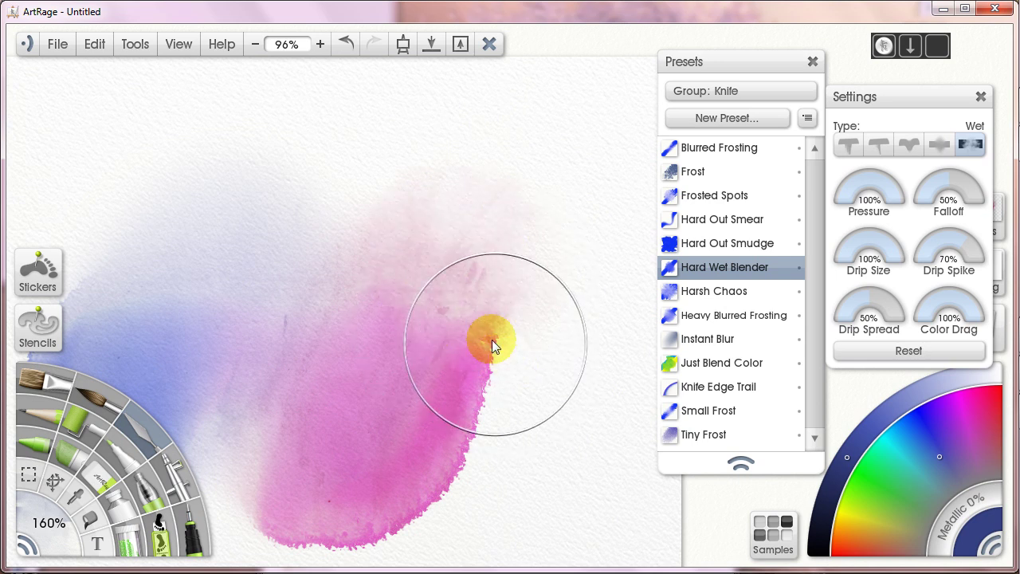
mouse_move(492, 340)
left_mouse_down()
mouse_move(405, 342)
mouse_move(388, 391)
left_mouse_up()
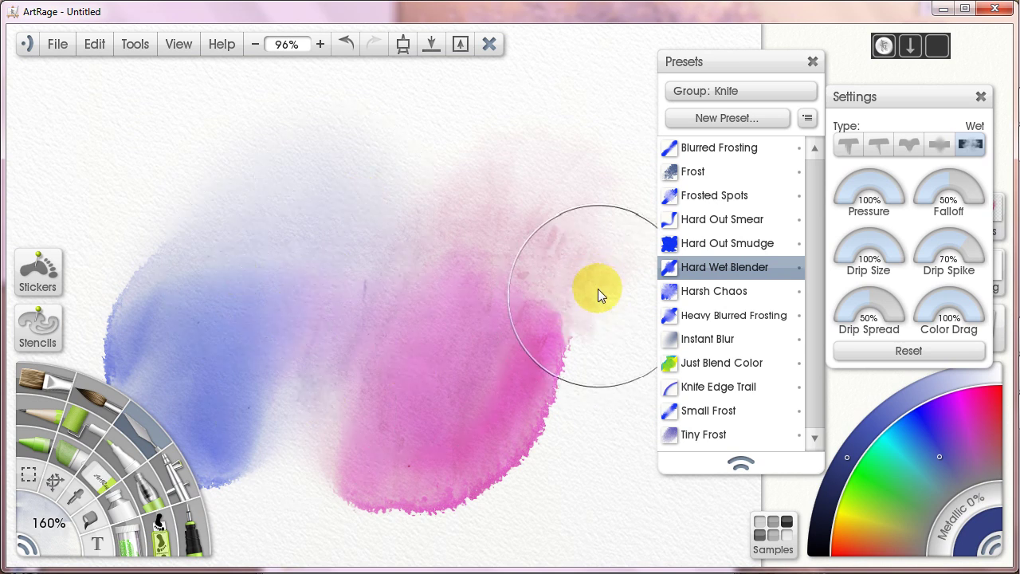
mouse_move(594, 290)
left_mouse_down()
mouse_move(552, 317)
mouse_move(568, 341)
mouse_move(562, 333)
mouse_move(528, 358)
left_mouse_up()
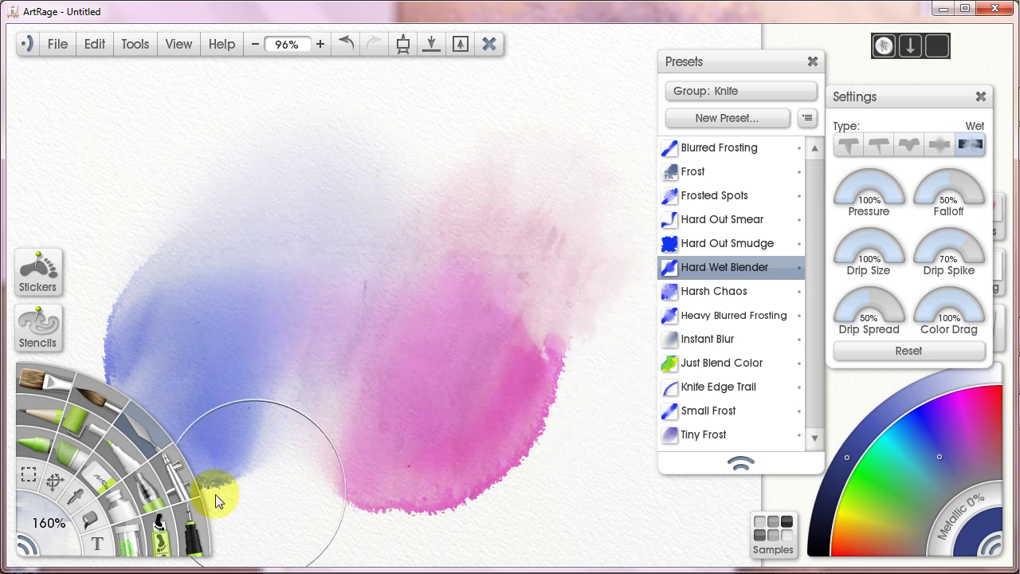
Reduce the Hard Wet Blender to 53% and blend the magenta patch's interior into its softened upper right area.
scroll(587, 307, "up", 1)
left_click_drag(476, 321, 453, 323)
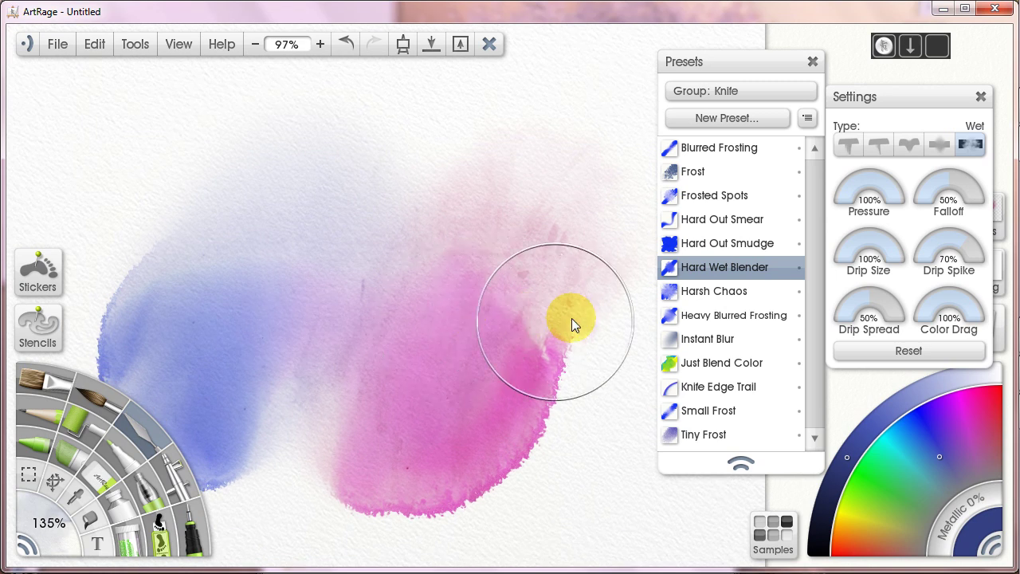
key("Return")
left_click_drag(530, 328, 453, 330)
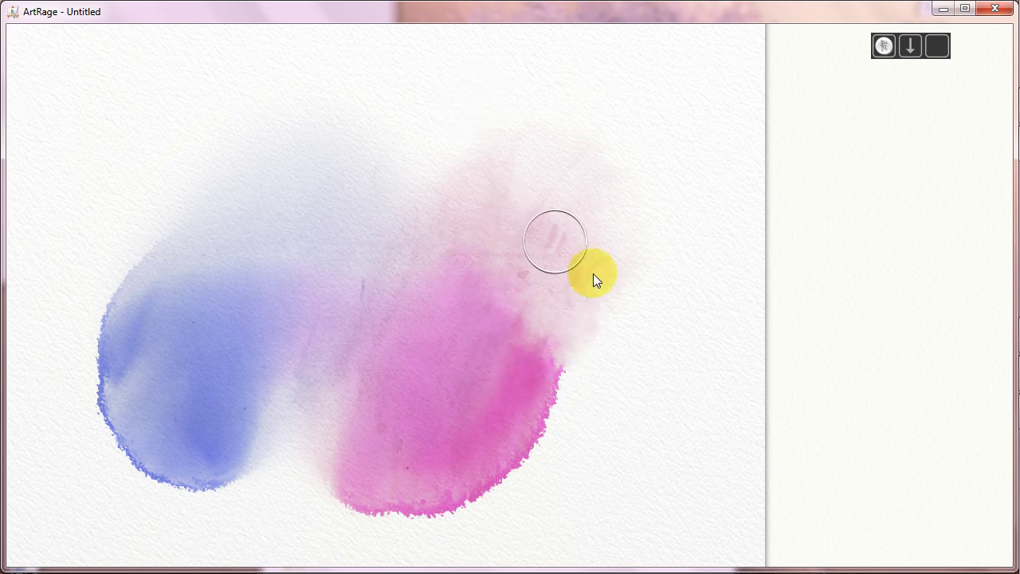
left_click(398, 377)
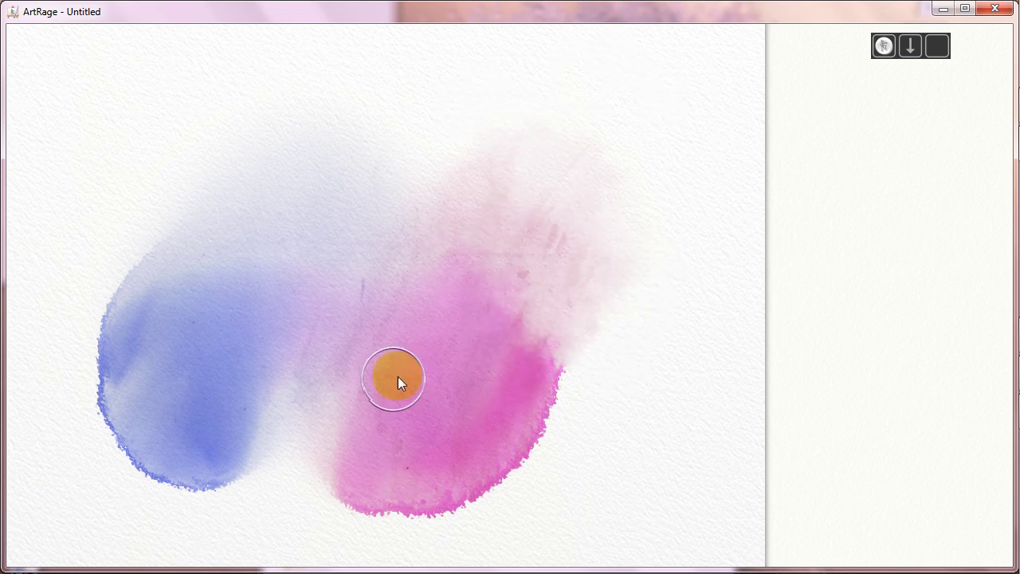
left_click_drag(559, 329, 545, 309)
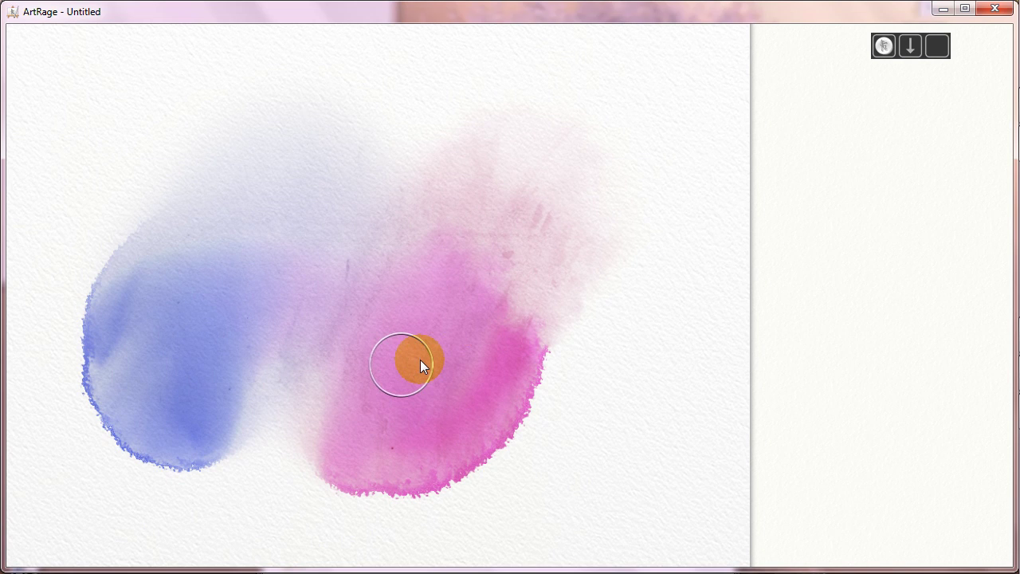
mouse_move(475, 320)
left_mouse_down()
mouse_move(434, 349)
mouse_move(519, 336)
mouse_move(579, 253)
left_mouse_up()
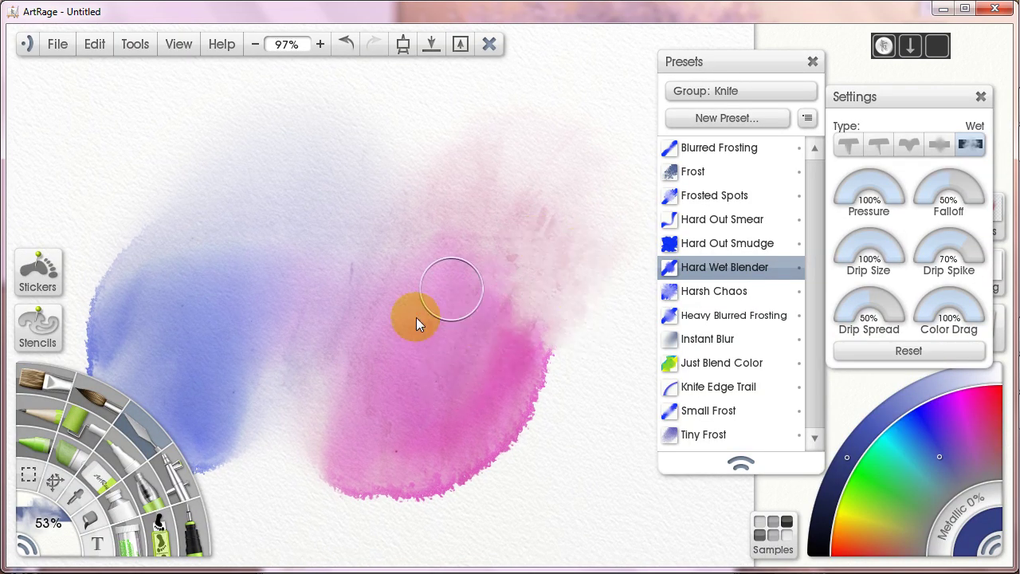
mouse_move(416, 318)
left_mouse_down()
mouse_move(513, 314)
mouse_move(371, 467)
mouse_move(531, 217)
left_mouse_up()
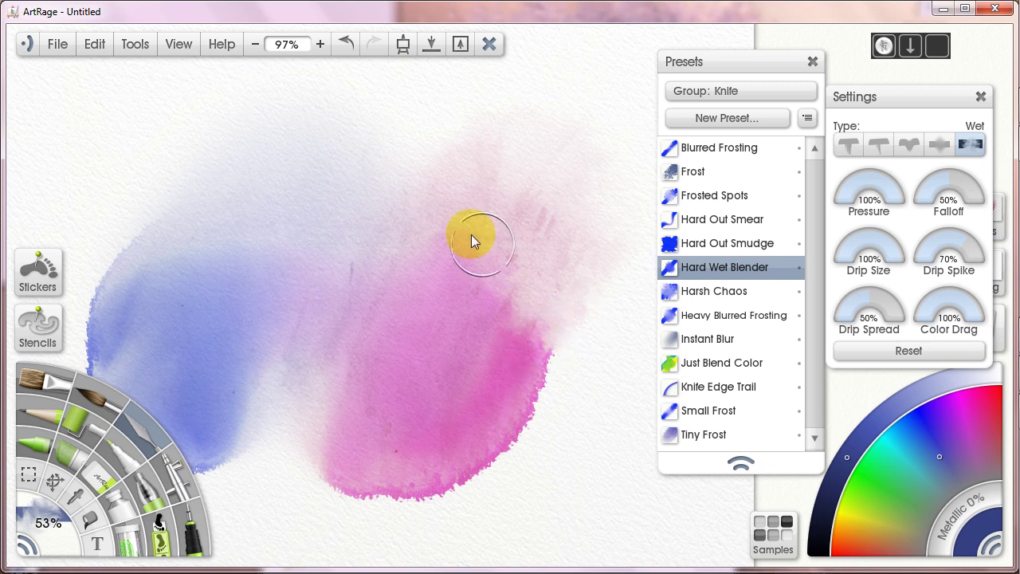
mouse_move(558, 312)
left_mouse_down()
mouse_move(537, 361)
mouse_move(565, 310)
left_mouse_up()
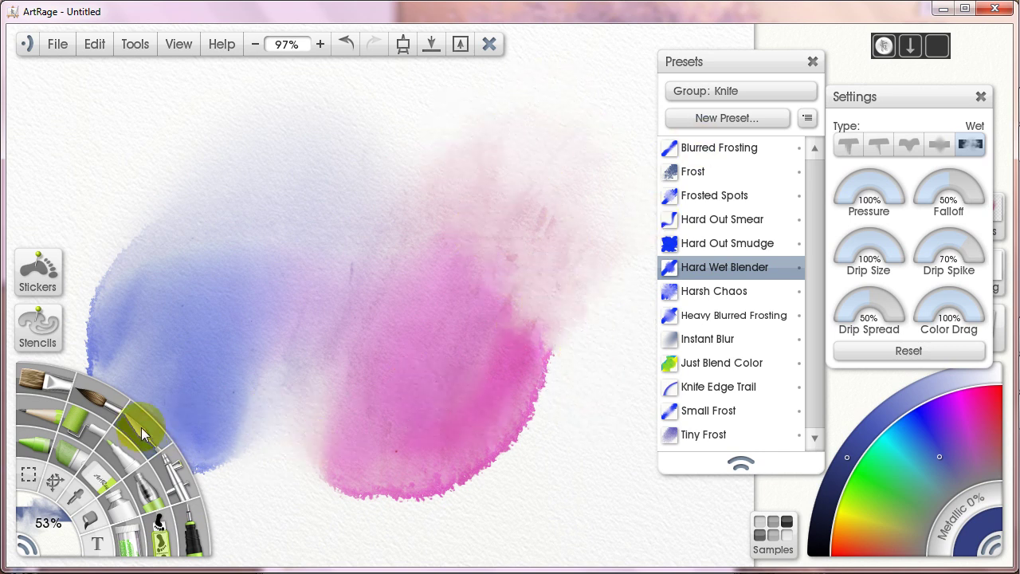
left_click(476, 305)
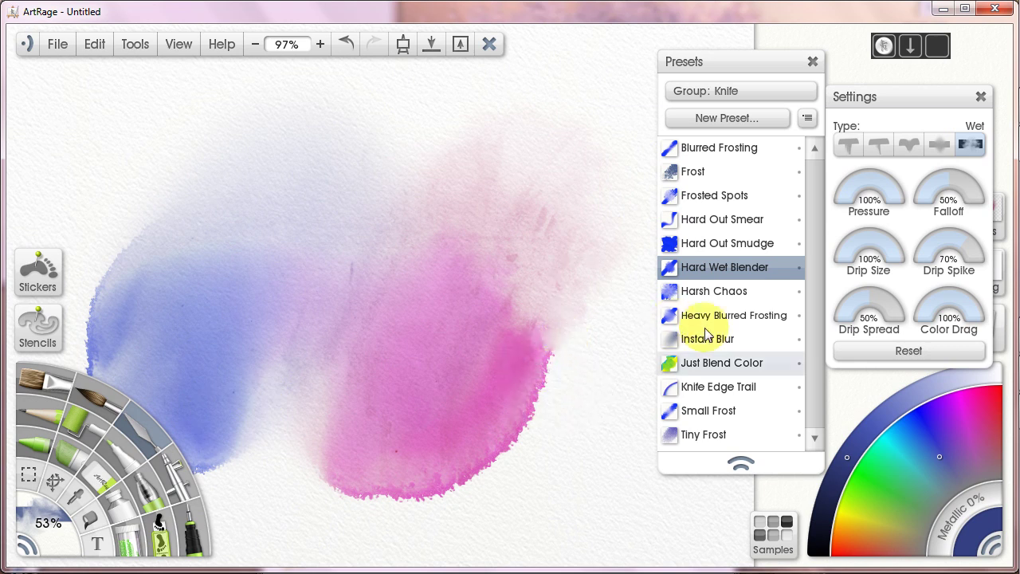
Compare the settings of the Harsh Chaos and Hard Wet Blender presets, leaving Harsh Chaos selected.
left_click(707, 291)
left_click_drag(560, 450, 530, 371)
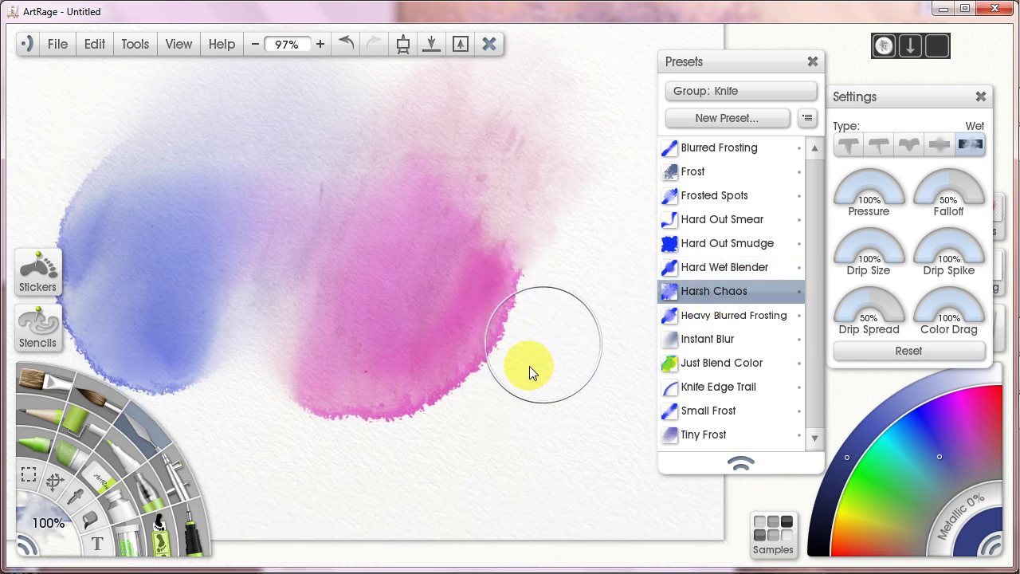
mouse_move(349, 447)
left_mouse_down()
mouse_move(562, 428)
mouse_move(654, 354)
left_mouse_up()
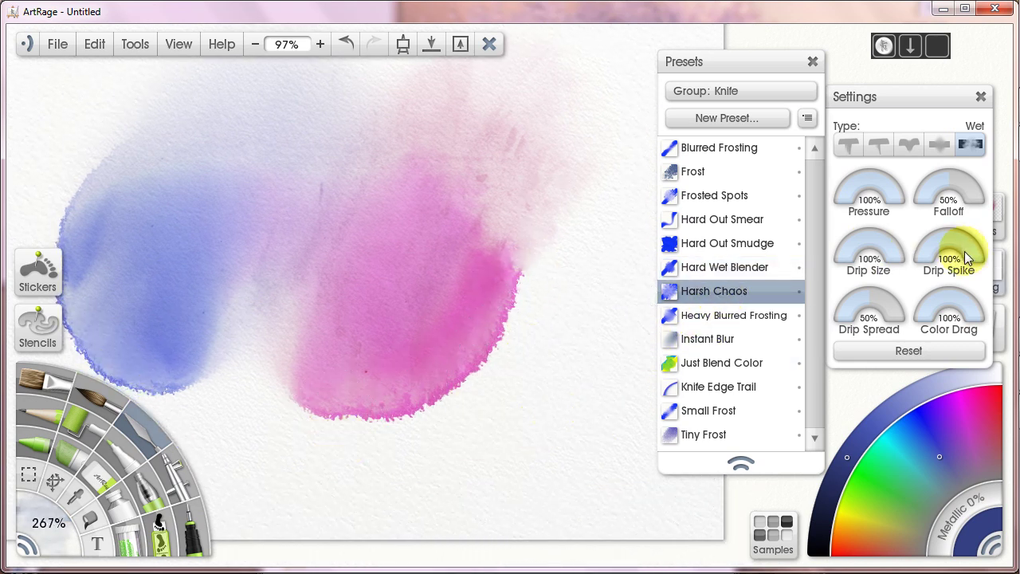
left_click(753, 268)
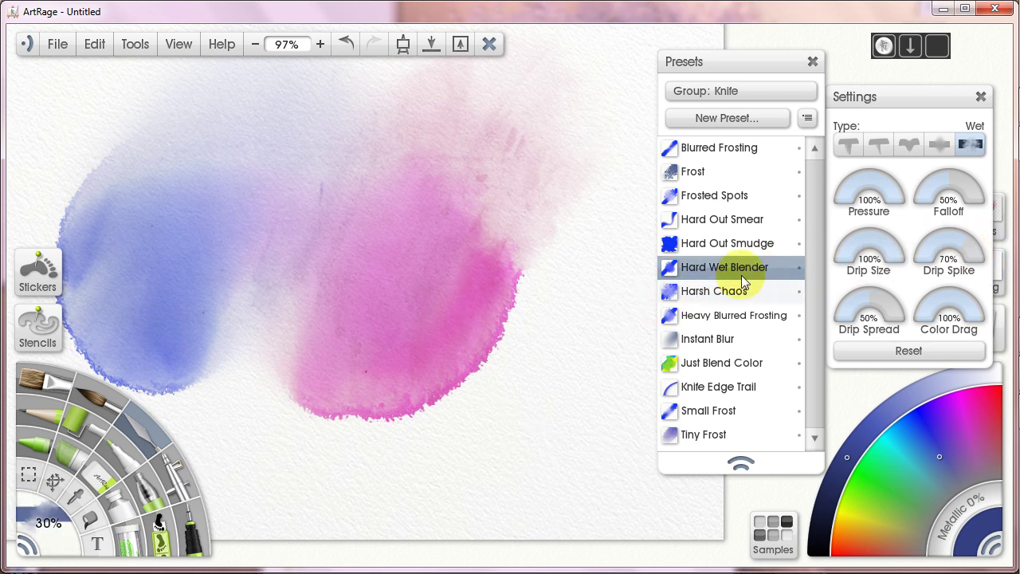
left_click(721, 292)
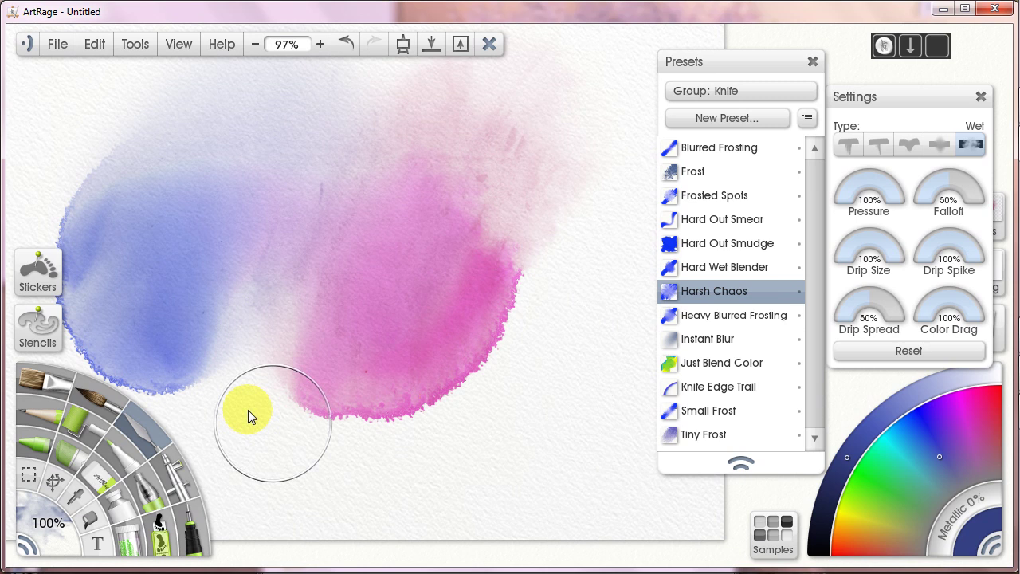
Try smearing the magenta patch's lower right edge with Harsh Chaos at 300%, and undo the stroke.
left_click_drag(241, 440, 557, 433)
mouse_move(445, 338)
left_mouse_down()
mouse_move(404, 417)
mouse_move(441, 366)
mouse_move(504, 327)
mouse_move(448, 403)
mouse_move(443, 302)
mouse_move(432, 362)
mouse_move(465, 313)
mouse_move(489, 311)
mouse_move(447, 315)
mouse_move(439, 339)
mouse_move(461, 347)
left_mouse_up()
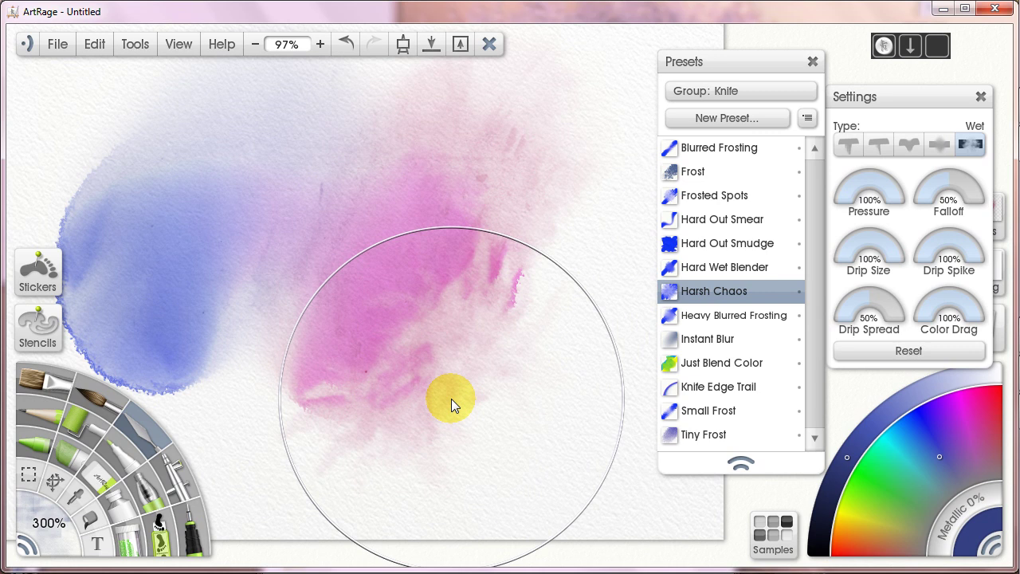
key("ctrl+z")
Soften the magenta patch's lower right edge with Harsh Chaos at 138%, and refine the blend at 49% size.
mouse_move(577, 355)
left_mouse_down()
mouse_move(395, 383)
mouse_move(456, 321)
mouse_move(479, 364)
mouse_move(421, 410)
mouse_move(389, 403)
mouse_move(496, 306)
mouse_move(467, 313)
mouse_move(465, 277)
mouse_move(531, 308)
mouse_move(493, 292)
mouse_move(432, 333)
mouse_move(600, 466)
left_mouse_up()
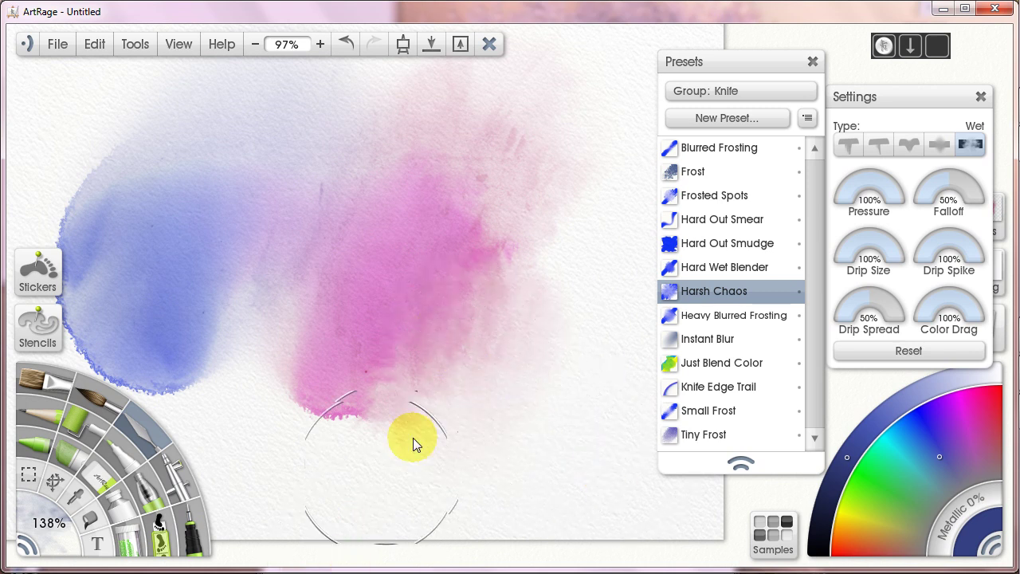
mouse_move(553, 379)
left_mouse_down()
mouse_move(396, 405)
mouse_move(402, 398)
mouse_move(378, 370)
left_mouse_up()
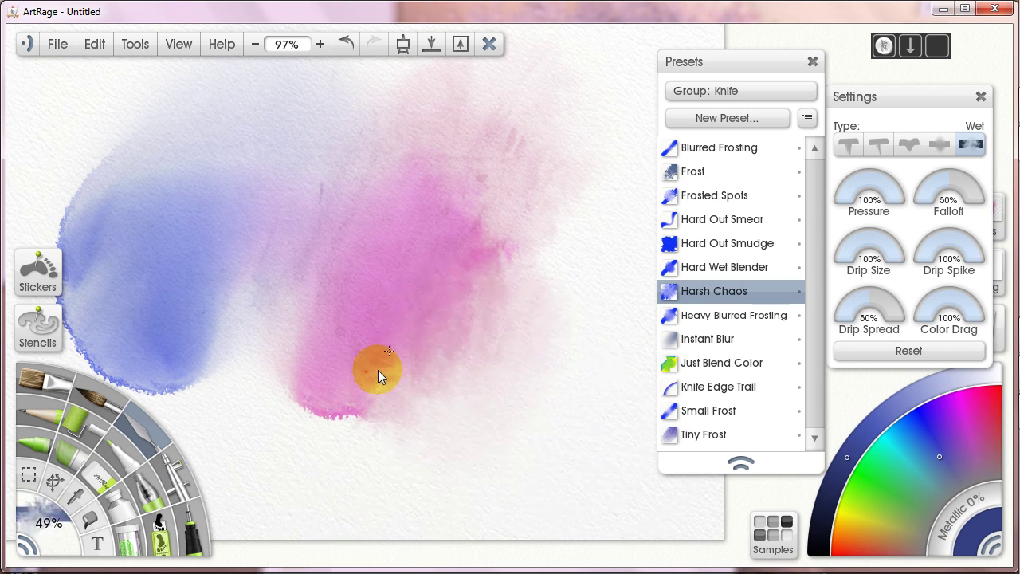
mouse_move(426, 339)
left_mouse_down()
mouse_move(460, 330)
mouse_move(490, 288)
mouse_move(448, 321)
mouse_move(520, 299)
left_mouse_up()
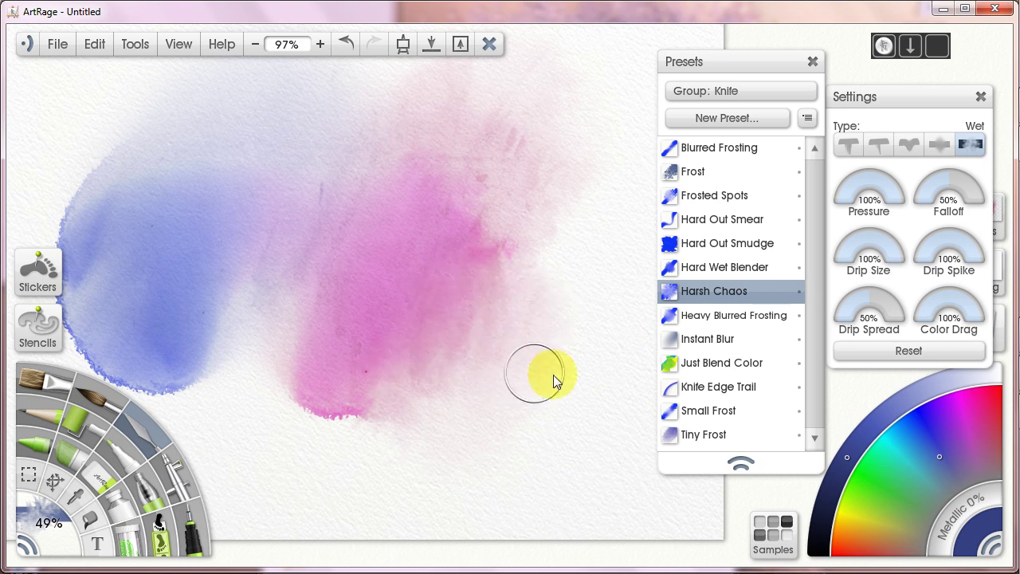
left_click_drag(474, 338, 500, 405)
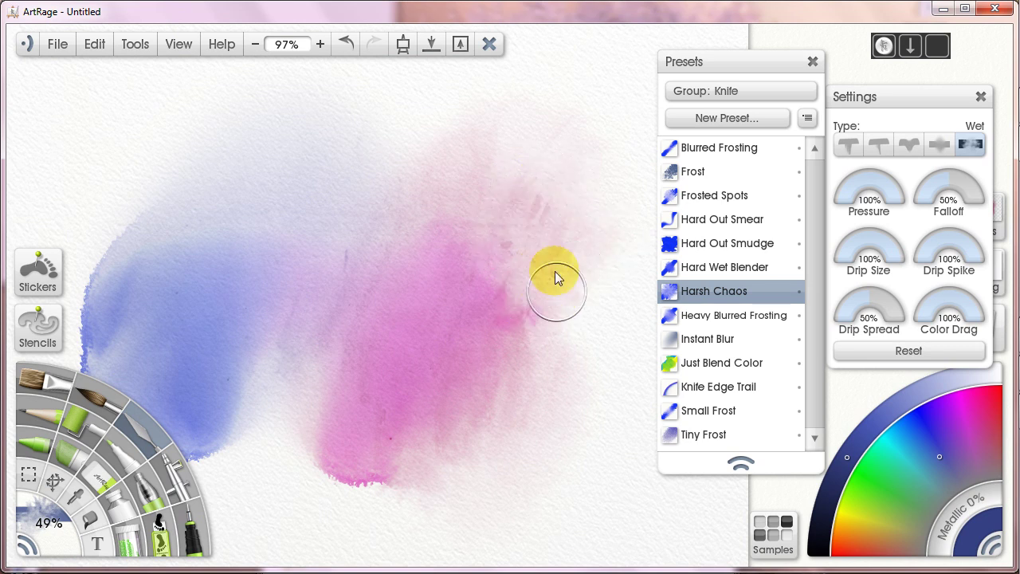
mouse_move(540, 375)
left_mouse_down()
mouse_move(561, 318)
mouse_move(529, 364)
left_mouse_up()
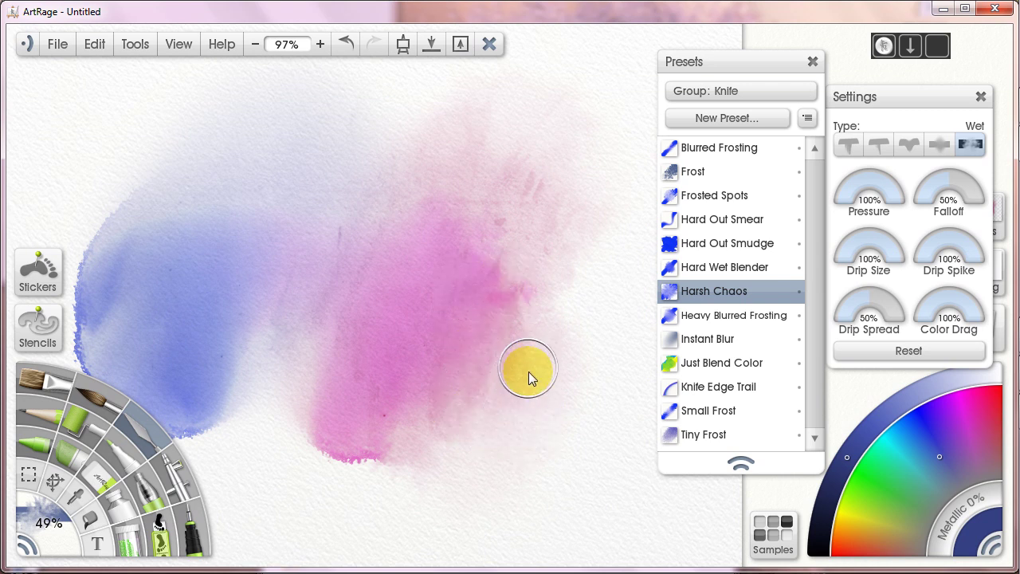
mouse_move(499, 400)
left_mouse_down()
mouse_move(578, 371)
mouse_move(581, 382)
left_mouse_up()
Roughen the lower left edge of the blue patch with the Small Frost preset at 100% size.
left_click(734, 411)
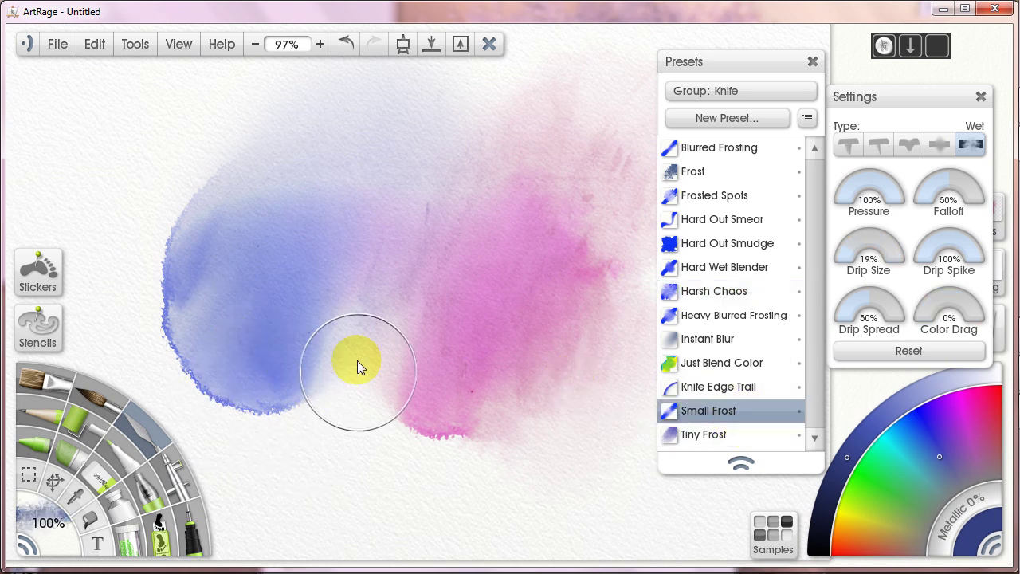
scroll(545, 357, "up", 5)
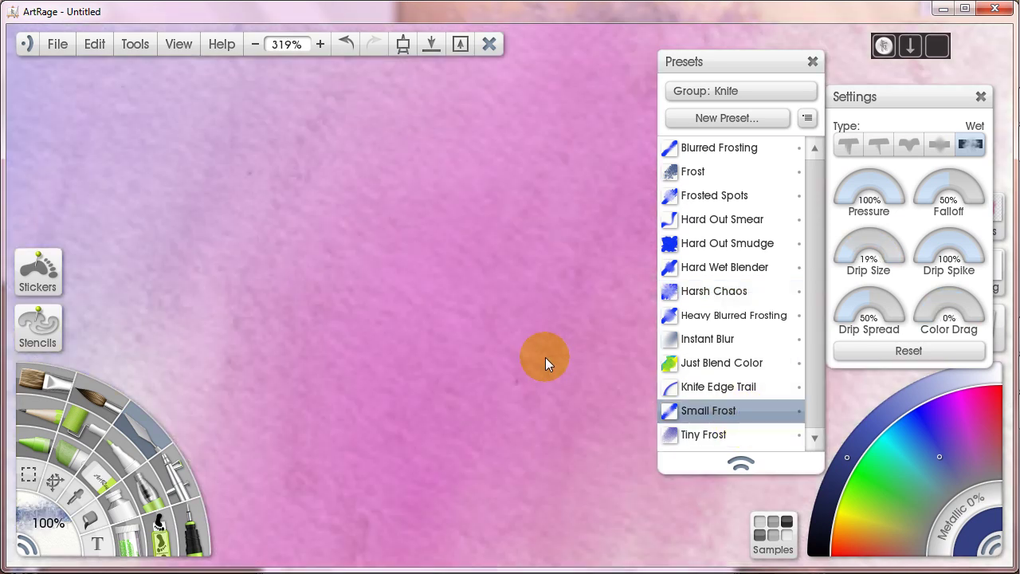
scroll(466, 354, "down", 5)
left_click_drag(248, 333, 422, 293)
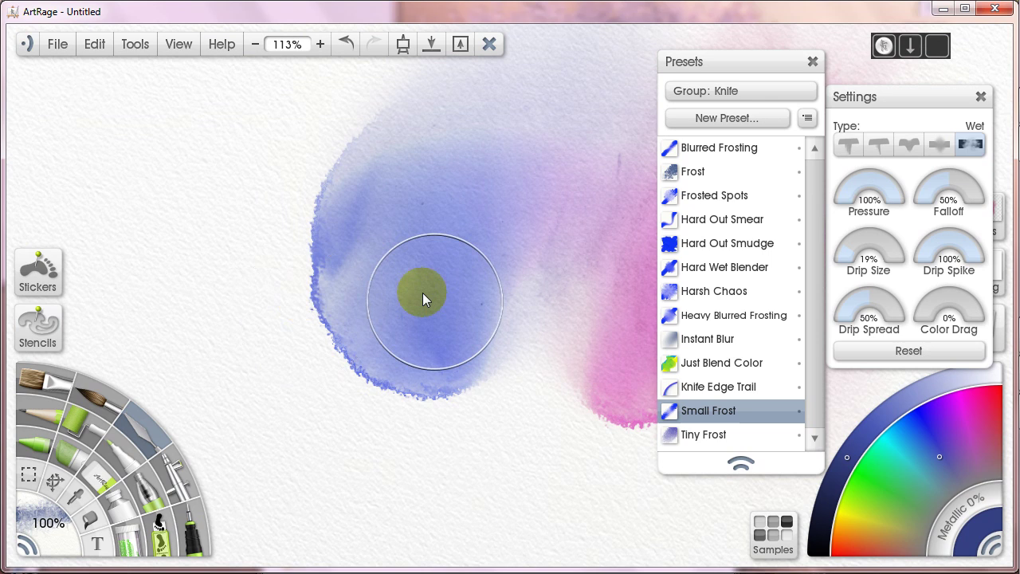
mouse_move(314, 304)
left_mouse_down()
mouse_move(373, 368)
mouse_move(451, 385)
mouse_move(394, 284)
mouse_move(371, 367)
mouse_move(326, 385)
mouse_move(458, 319)
mouse_move(297, 242)
mouse_move(194, 331)
mouse_move(522, 325)
mouse_move(317, 320)
mouse_move(209, 354)
left_mouse_up()
key("ctrl+z")
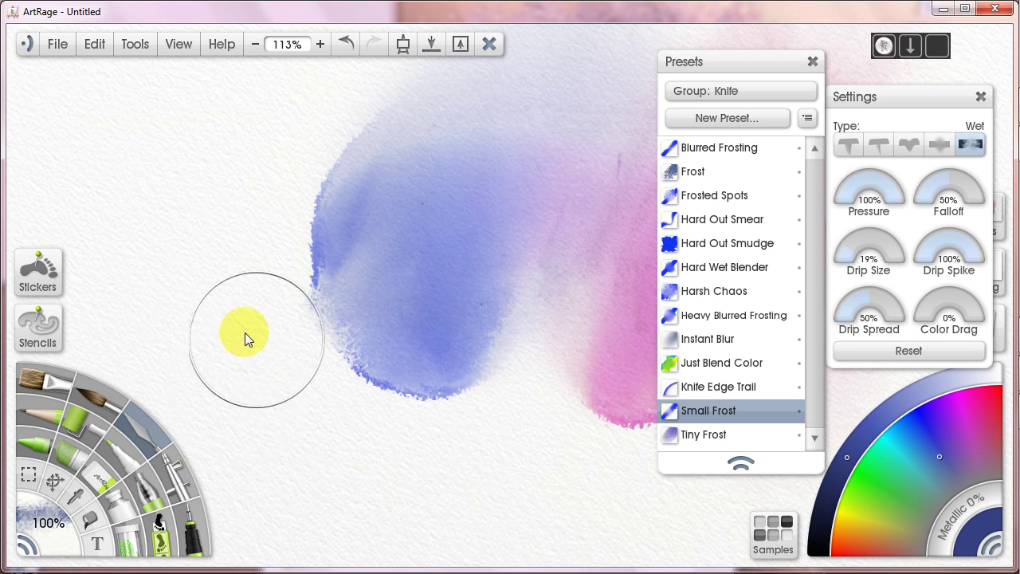
Try frosting the blue patch's left side and lower edge with Small Frost at 252% size, and undo the strokes.
left_click_drag(288, 341, 531, 343)
mouse_move(358, 307)
left_mouse_down()
mouse_move(339, 293)
mouse_move(391, 240)
mouse_move(413, 261)
left_mouse_up()
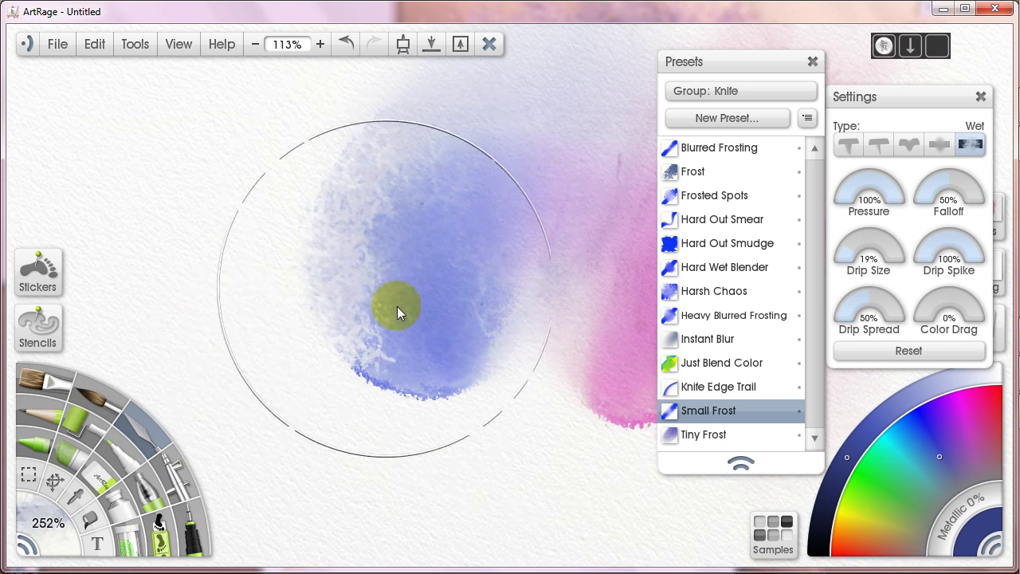
mouse_move(385, 311)
left_mouse_down()
mouse_move(423, 190)
mouse_move(383, 303)
left_mouse_up()
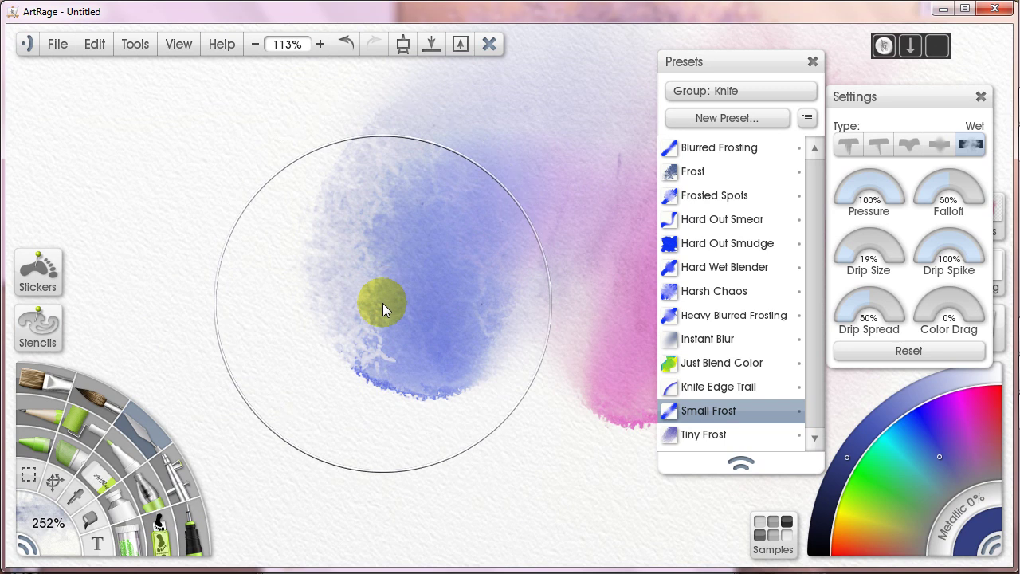
key("ctrl+z")
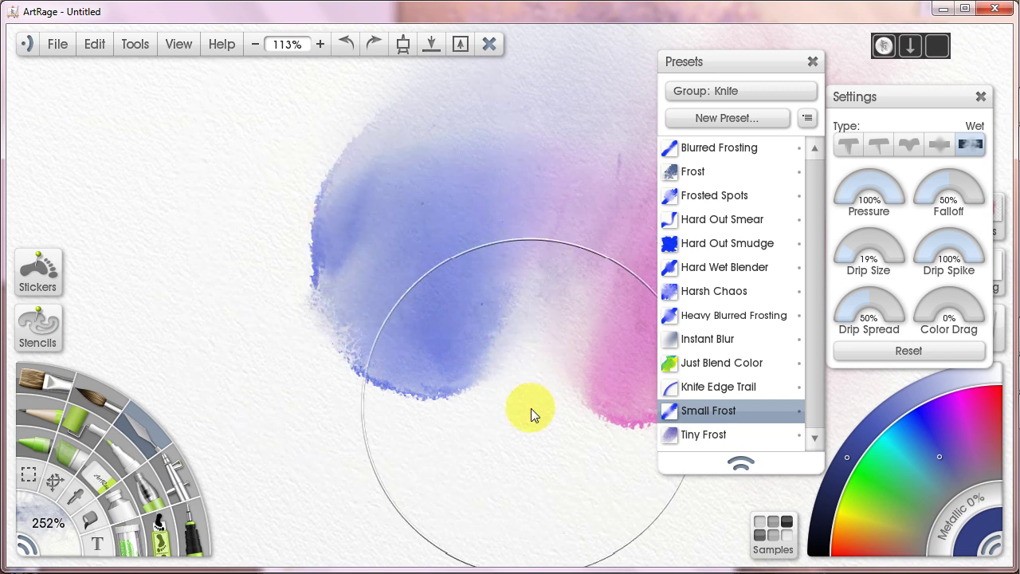
left_click_drag(510, 328, 319, 345)
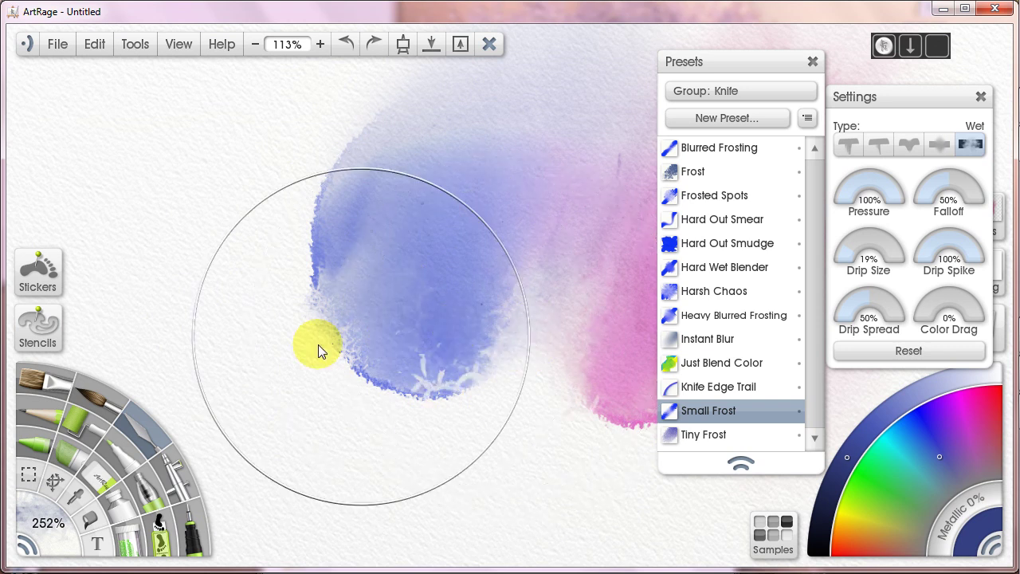
key("ctrl+z")
key("ctrl+z")
key("ctrl+z")
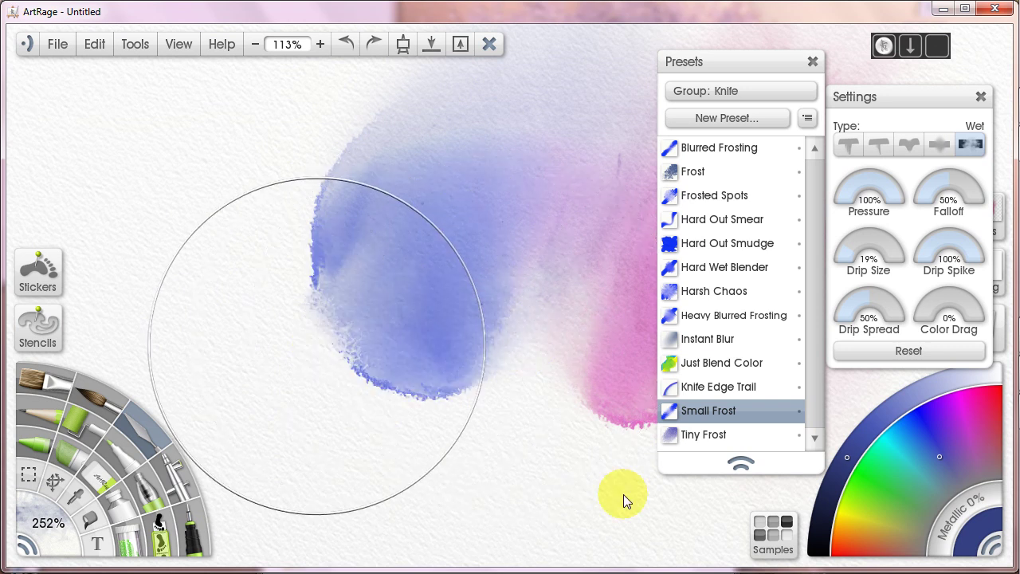
Reduce the knife size to 61% and soften the left and lower edges of the blue patch.
key("bracketleft")
key("bracketleft")
key("bracketleft")
key("bracketleft")
key("bracketleft")
key("bracketleft")
key("bracketleft")
key("bracketleft")
key("bracketleft")
key("bracketleft")
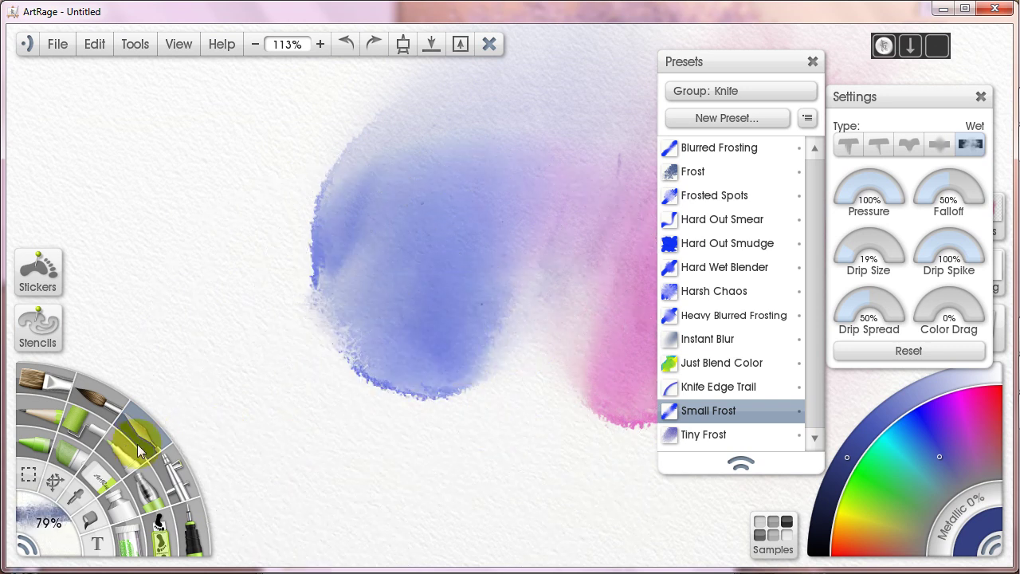
left_click_drag(137, 444, 123, 444)
mouse_move(318, 232)
left_mouse_down()
mouse_move(323, 305)
mouse_move(344, 340)
left_mouse_up()
left_click_drag(330, 205, 353, 325)
mouse_move(356, 221)
left_mouse_down()
mouse_move(366, 325)
mouse_move(357, 312)
mouse_move(377, 377)
mouse_move(409, 321)
mouse_move(355, 328)
mouse_move(430, 349)
mouse_move(447, 317)
mouse_move(417, 378)
mouse_move(440, 410)
mouse_move(471, 381)
left_mouse_up()
mouse_move(418, 295)
left_mouse_down()
mouse_move(419, 389)
mouse_move(414, 356)
left_mouse_up()
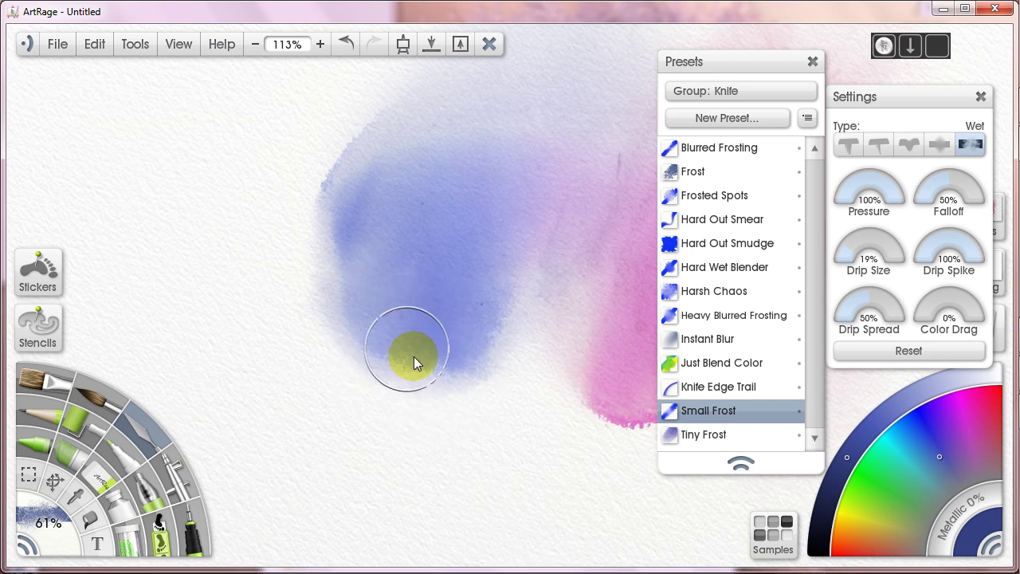
Blend the blue patch's left side inward with Small Frost, fading the color along its outer edge.
mouse_move(382, 297)
left_mouse_down()
mouse_move(379, 350)
mouse_move(352, 287)
mouse_move(360, 244)
mouse_move(369, 285)
mouse_move(399, 316)
left_mouse_up()
left_click_drag(340, 234, 411, 261)
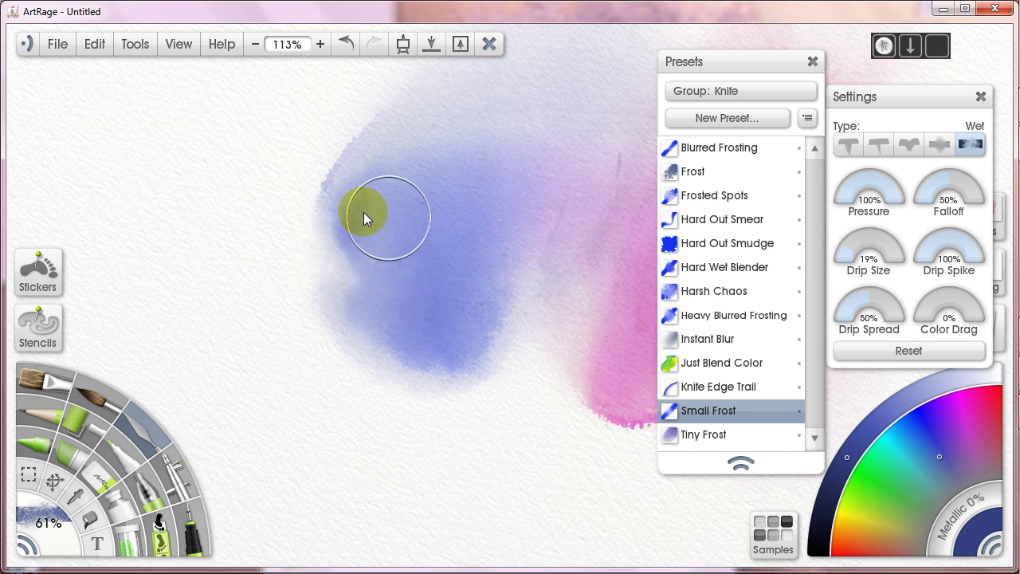
mouse_move(363, 212)
left_mouse_down()
mouse_move(347, 220)
mouse_move(354, 240)
mouse_move(360, 205)
mouse_move(368, 263)
mouse_move(376, 260)
mouse_move(360, 231)
left_mouse_up()
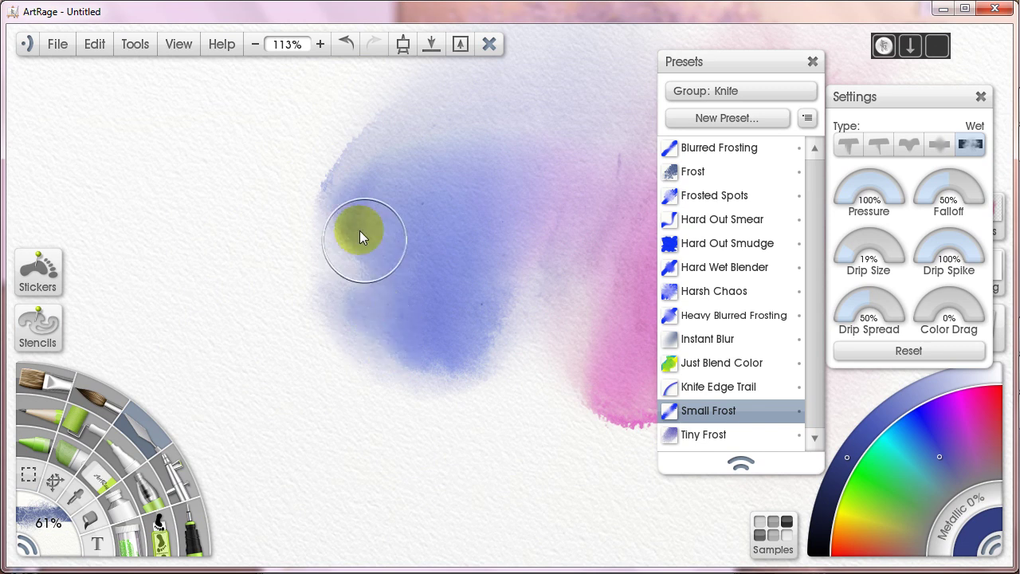
mouse_move(439, 269)
left_mouse_down()
mouse_move(444, 351)
mouse_move(350, 303)
left_mouse_up()
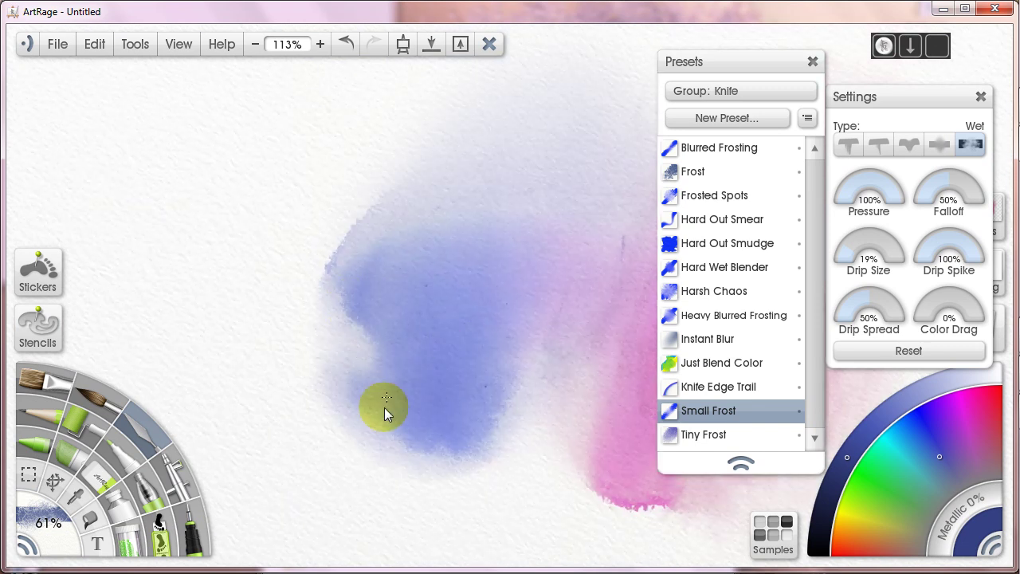
mouse_move(384, 408)
left_mouse_down()
mouse_move(372, 333)
mouse_move(398, 341)
mouse_move(393, 370)
mouse_move(371, 315)
mouse_move(403, 358)
mouse_move(380, 324)
mouse_move(383, 365)
left_mouse_up()
mouse_move(377, 321)
left_mouse_down()
mouse_move(362, 300)
mouse_move(398, 356)
mouse_move(358, 296)
mouse_move(362, 238)
mouse_move(344, 251)
mouse_move(375, 225)
left_mouse_up()
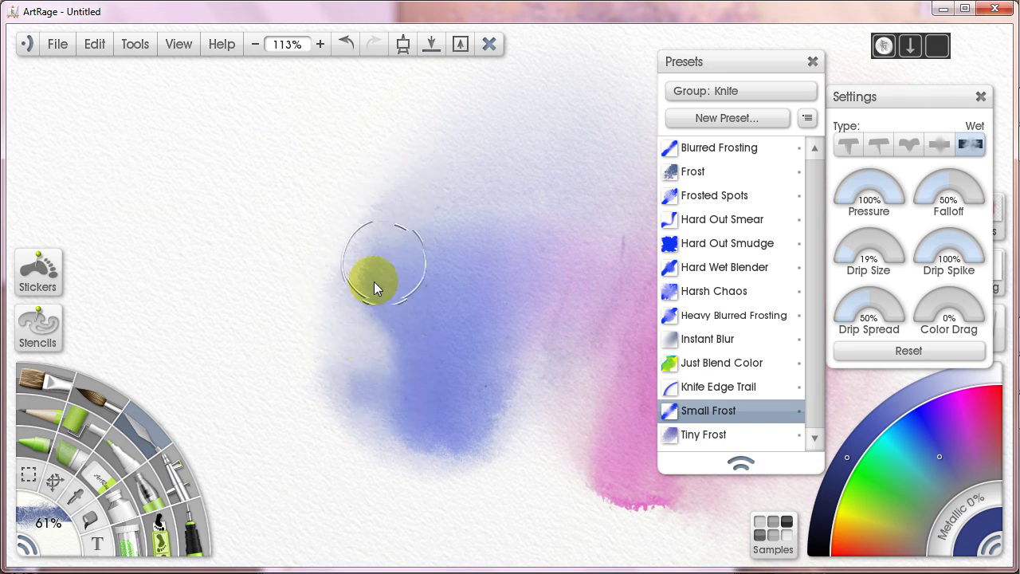
Fade the blue patch's upper left area and lower tip into a pale wash with Small Frost at 61% size.
mouse_move(398, 261)
left_mouse_down()
mouse_move(390, 299)
mouse_move(428, 240)
mouse_move(452, 233)
left_mouse_up()
mouse_move(401, 281)
left_mouse_down()
mouse_move(389, 339)
mouse_move(443, 240)
left_mouse_up()
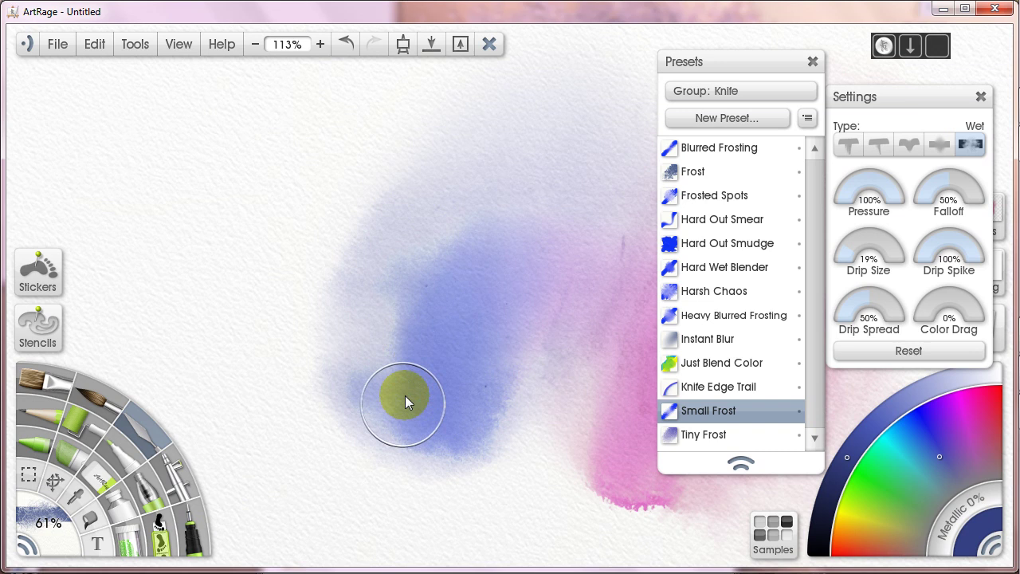
mouse_move(405, 396)
left_mouse_down()
mouse_move(438, 277)
mouse_move(429, 360)
mouse_move(397, 309)
mouse_move(414, 341)
mouse_move(435, 325)
mouse_move(372, 282)
mouse_move(428, 332)
mouse_move(357, 342)
mouse_move(422, 370)
mouse_move(424, 355)
mouse_move(362, 317)
mouse_move(438, 296)
mouse_move(398, 272)
left_mouse_up()
left_click_drag(434, 206, 463, 240)
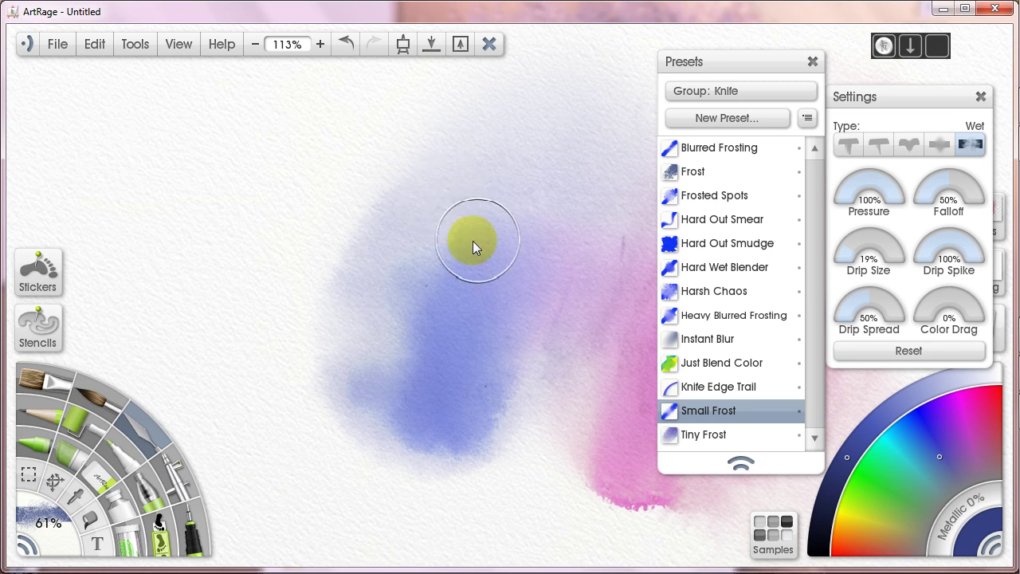
mouse_move(386, 280)
left_mouse_down()
mouse_move(439, 246)
mouse_move(421, 233)
left_mouse_up()
mouse_move(387, 233)
left_mouse_down()
mouse_move(350, 245)
mouse_move(376, 272)
left_mouse_up()
mouse_move(509, 447)
left_mouse_down()
mouse_move(569, 306)
mouse_move(497, 394)
mouse_move(390, 345)
mouse_move(396, 279)
mouse_move(416, 345)
mouse_move(343, 426)
mouse_move(365, 382)
mouse_move(403, 396)
mouse_move(400, 435)
mouse_move(422, 443)
mouse_move(406, 400)
mouse_move(417, 402)
mouse_move(419, 435)
mouse_move(432, 438)
mouse_move(424, 408)
mouse_move(449, 391)
mouse_move(447, 432)
mouse_move(669, 338)
mouse_move(571, 394)
mouse_move(445, 438)
mouse_move(458, 434)
mouse_move(461, 375)
mouse_move(455, 410)
mouse_move(464, 402)
mouse_move(432, 391)
mouse_move(416, 432)
mouse_move(435, 384)
mouse_move(360, 373)
mouse_move(358, 400)
mouse_move(404, 387)
mouse_move(449, 330)
mouse_move(422, 387)
mouse_move(443, 379)
mouse_move(499, 284)
left_mouse_up()
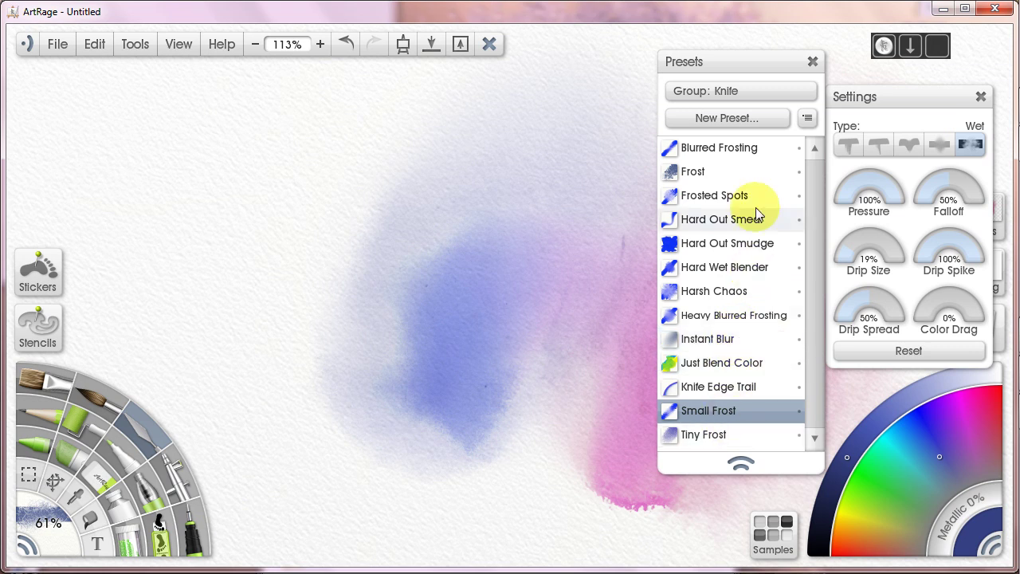
Choose the Hard Out Smear preset for the magenta patch and set its Smudge to 82%.
mouse_move(581, 432)
left_mouse_down()
mouse_move(437, 316)
mouse_move(410, 307)
left_mouse_up()
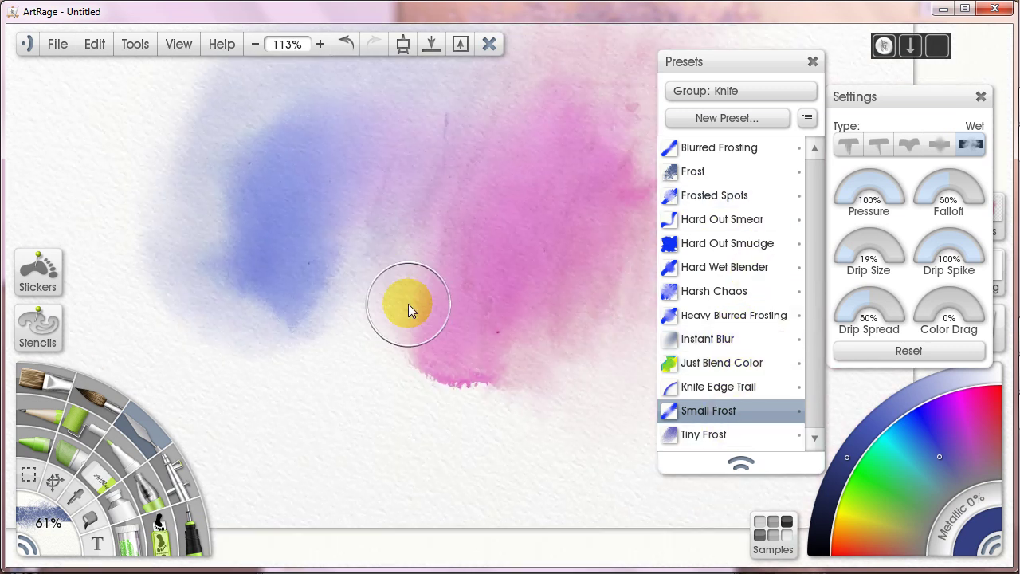
left_click(755, 223)
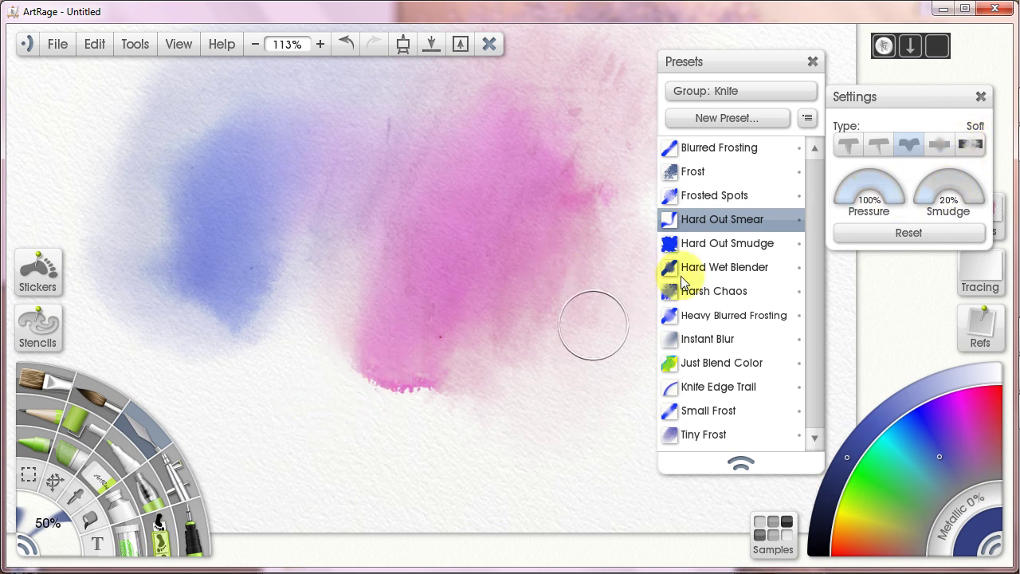
left_click(966, 190)
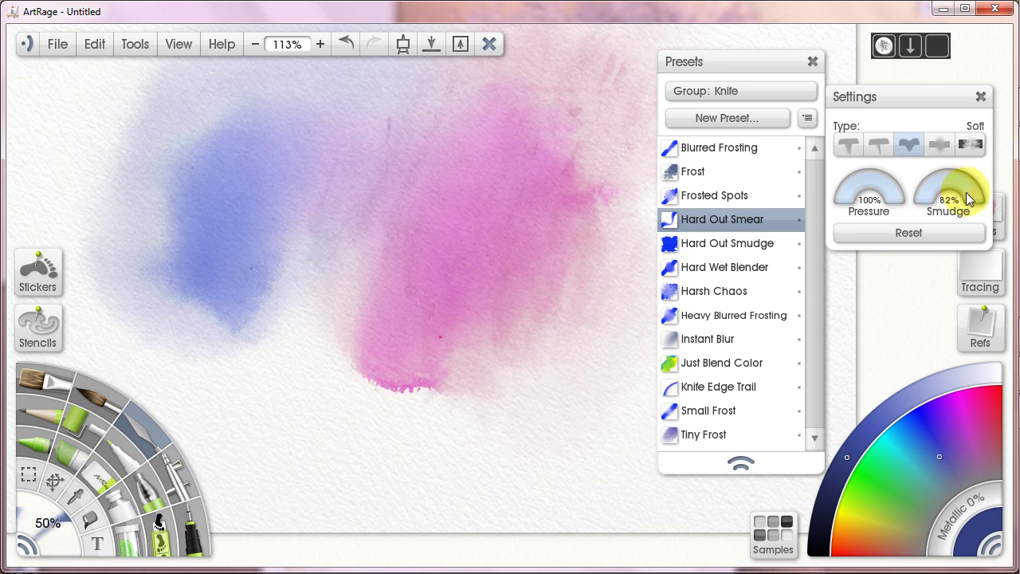
Smear the magenta patch's rough lower edge downward, enlarging the knife to 152% for the longer strokes.
left_click_drag(372, 379, 454, 374)
mouse_move(436, 356)
left_mouse_down()
mouse_move(385, 320)
mouse_move(392, 342)
left_mouse_up()
mouse_move(380, 394)
left_mouse_down()
mouse_move(361, 450)
mouse_move(374, 571)
left_mouse_up()
mouse_move(398, 331)
left_mouse_down()
mouse_move(419, 378)
mouse_move(429, 336)
mouse_move(425, 425)
left_mouse_up()
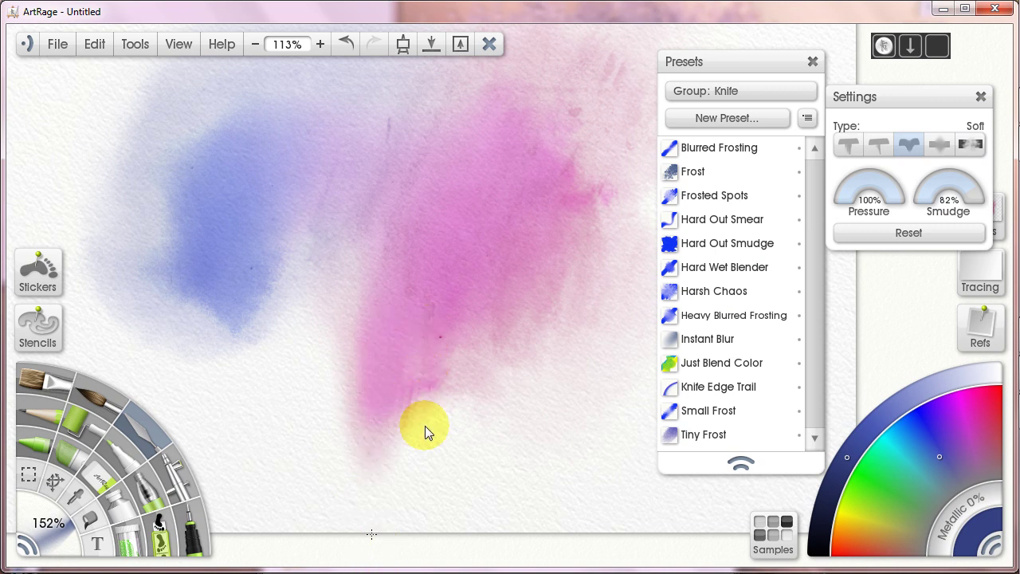
left_click_drag(436, 387, 411, 506)
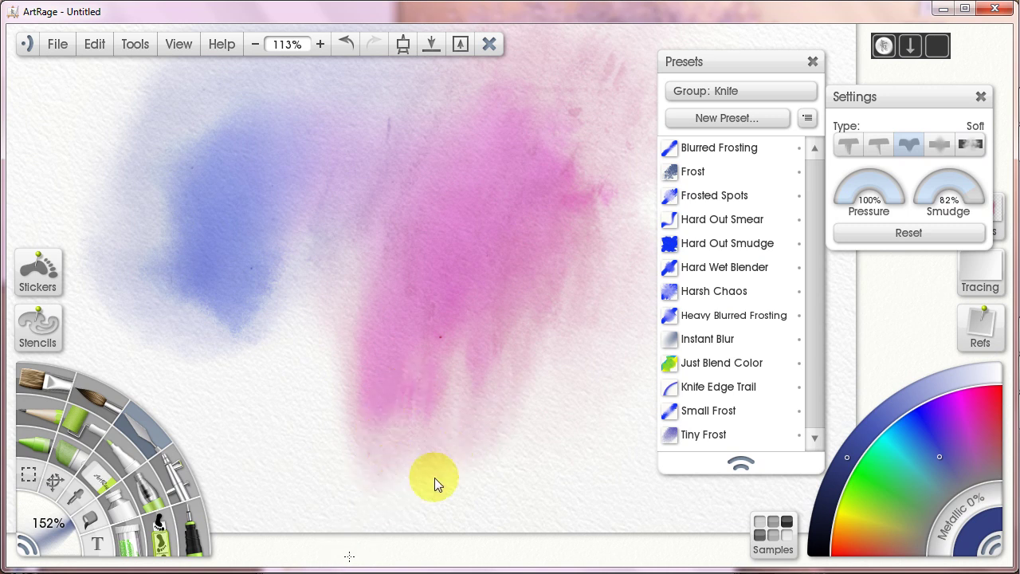
Enter Clear Canvas Mode and pull the magenta color into streaks down to the canvas's bottom edge at 52% size.
right_click(457, 428)
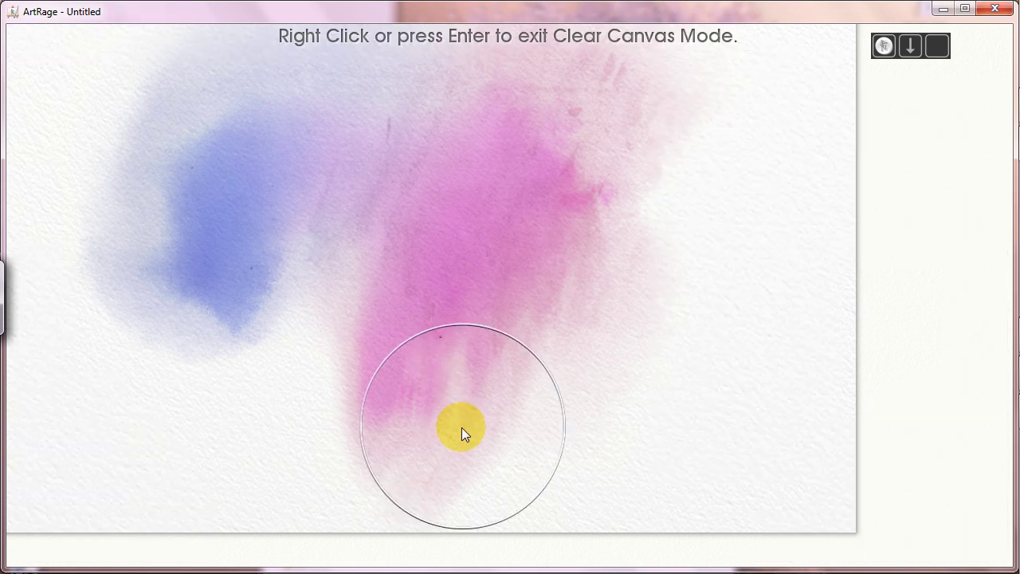
left_click_drag(427, 452, 469, 385)
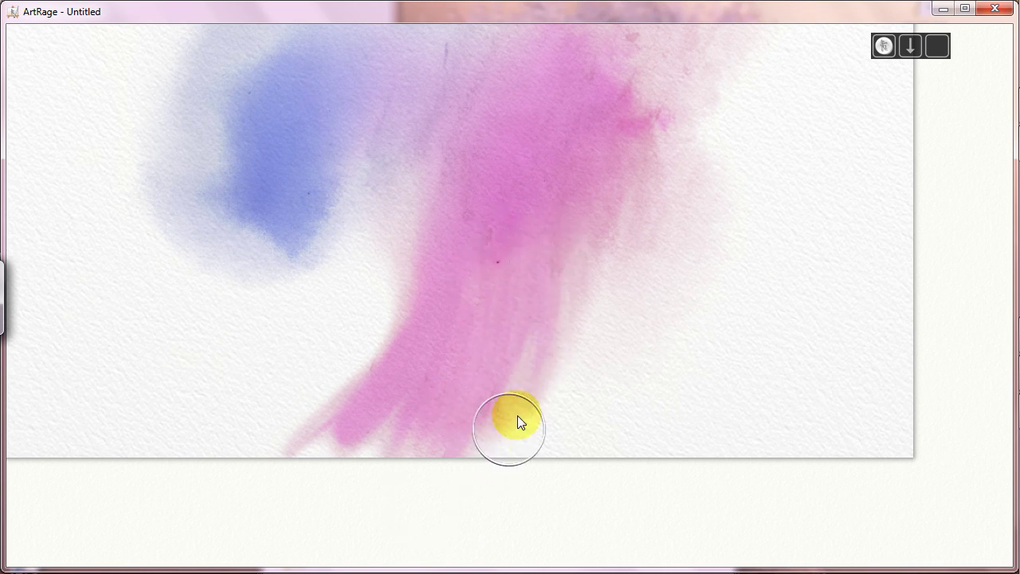
left_click_drag(295, 412, 419, 282)
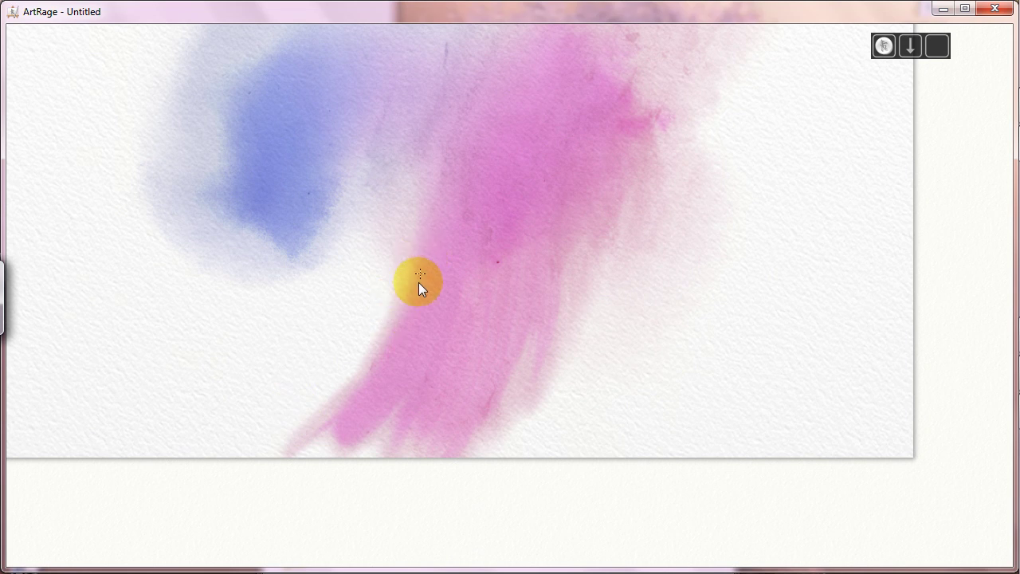
mouse_move(319, 408)
left_mouse_down()
mouse_move(460, 251)
mouse_move(392, 347)
mouse_move(343, 383)
left_mouse_up()
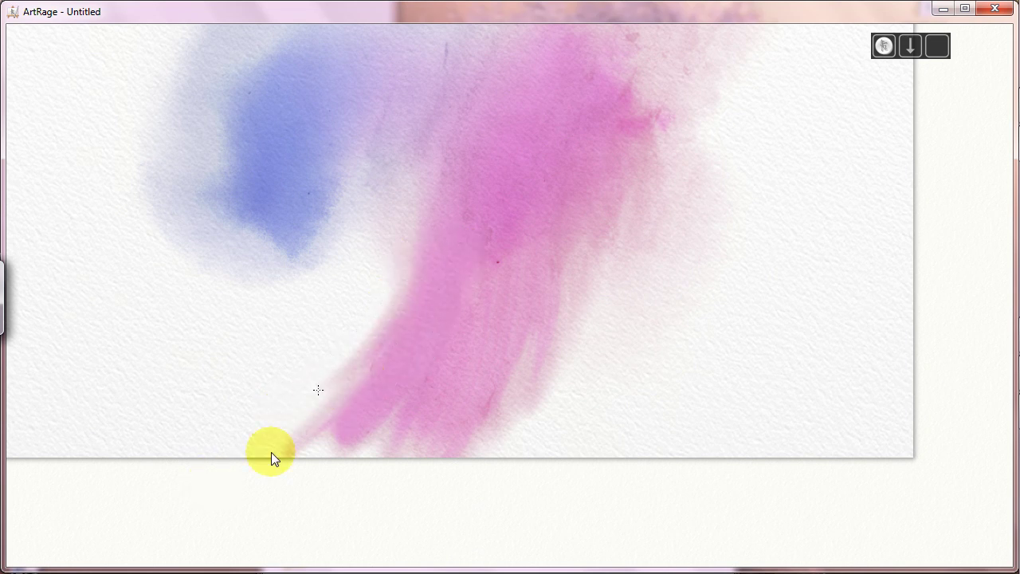
mouse_move(307, 445)
left_mouse_down()
mouse_move(348, 430)
mouse_move(343, 568)
left_mouse_up()
Smear the magenta tail's right side downward at 52% size, adding a thin curved strand beside it.
left_click_drag(624, 271, 553, 333)
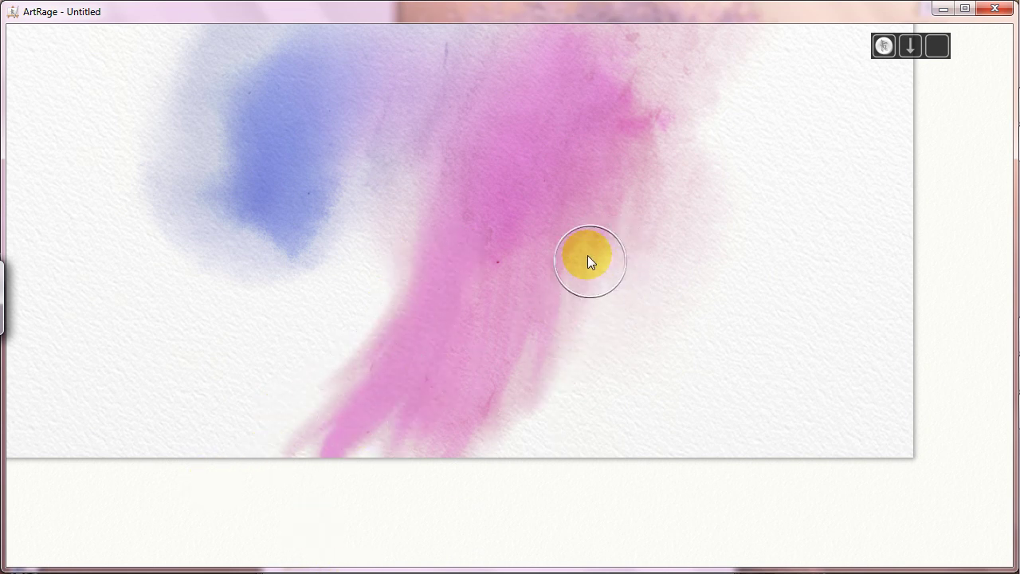
mouse_move(588, 255)
left_mouse_down()
mouse_move(539, 431)
mouse_move(577, 278)
mouse_move(550, 397)
mouse_move(531, 359)
mouse_move(503, 451)
mouse_move(542, 318)
mouse_move(672, 292)
mouse_move(602, 305)
left_mouse_up()
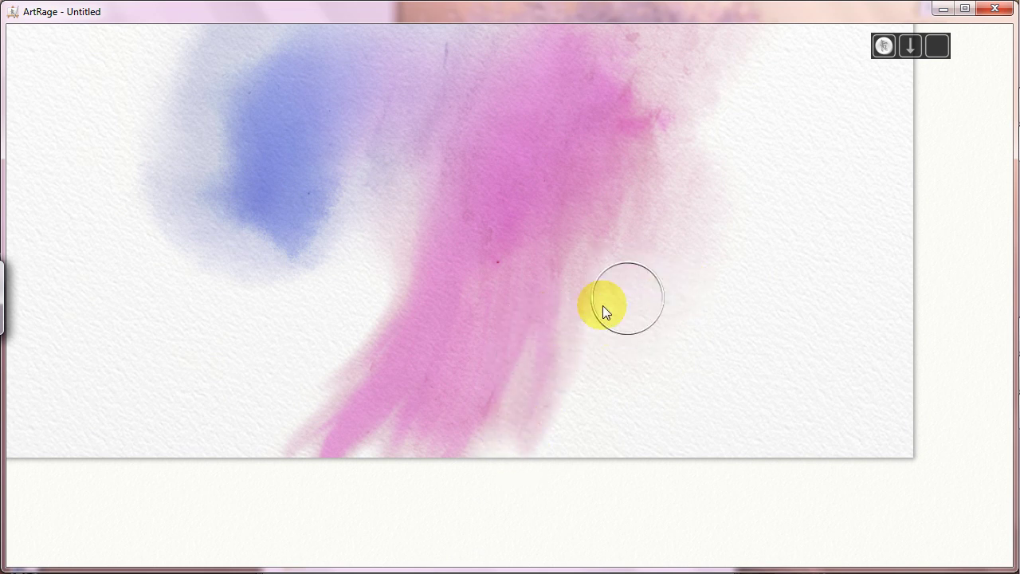
left_click_drag(570, 335, 561, 369)
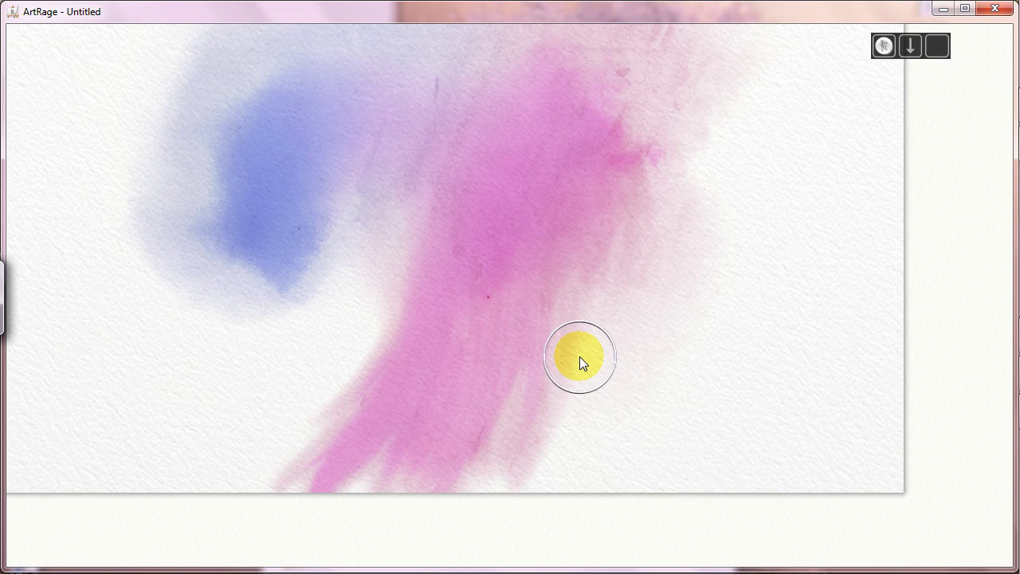
mouse_move(581, 357)
left_mouse_down()
mouse_move(500, 396)
mouse_move(639, 336)
mouse_move(595, 349)
mouse_move(603, 356)
left_mouse_up()
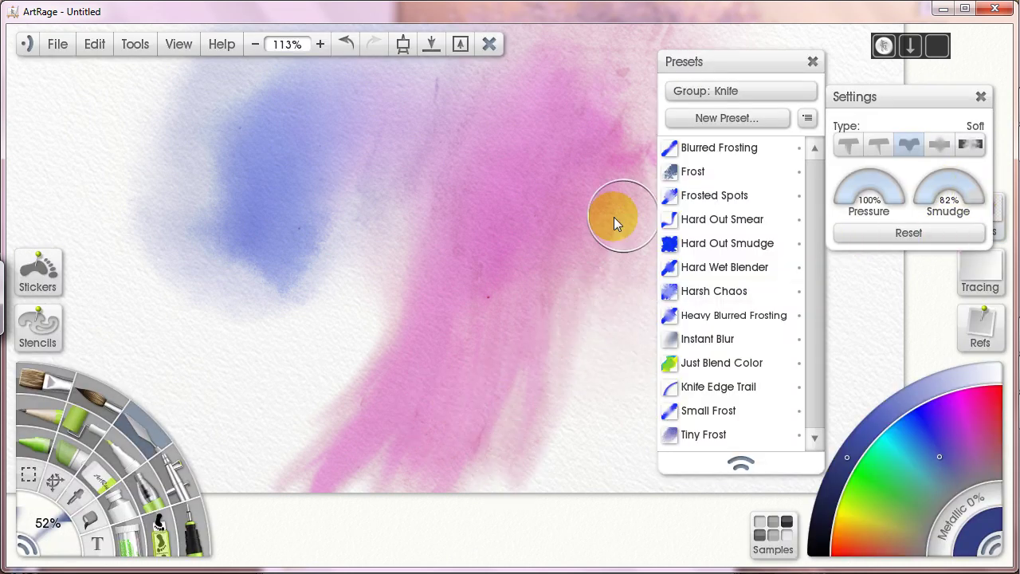
mouse_move(587, 225)
left_mouse_down()
mouse_move(621, 382)
mouse_move(565, 536)
left_mouse_up()
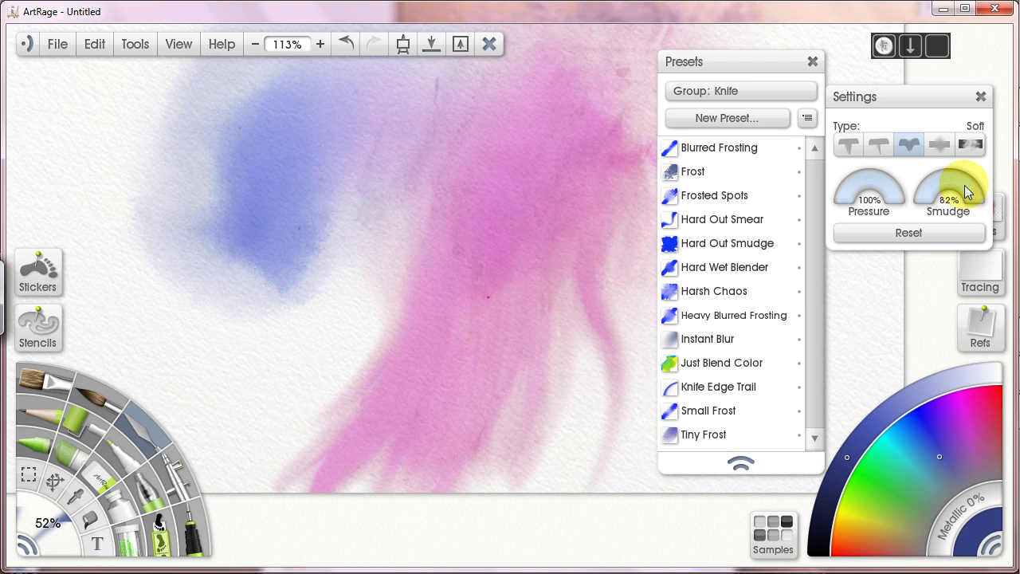
Lower the knife's Smudge to 20% and soften the gap between the magenta tail and its curved strand.
left_click_drag(964, 188, 909, 191)
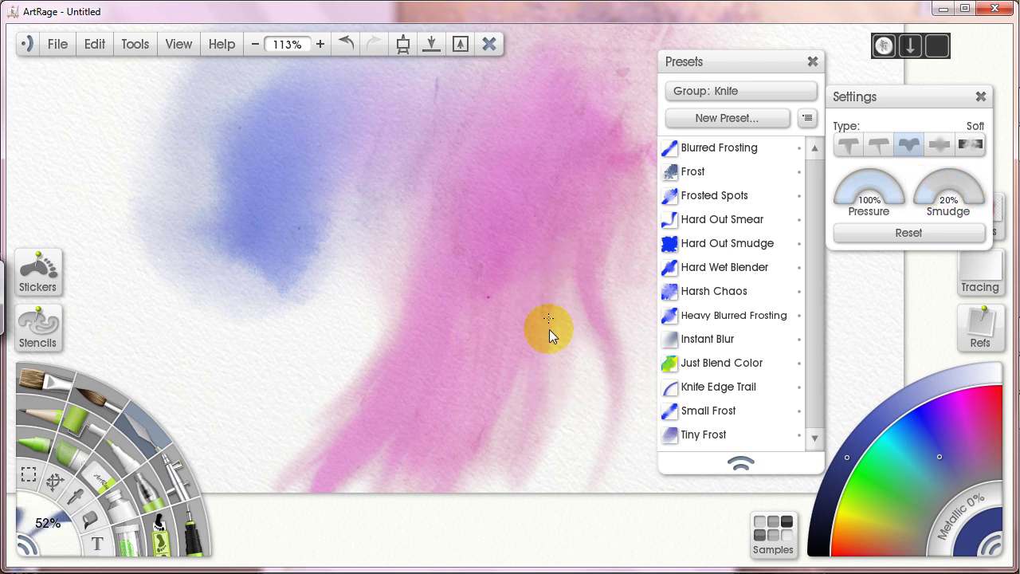
left_click_drag(575, 433, 552, 488)
left_click_drag(572, 299, 562, 305)
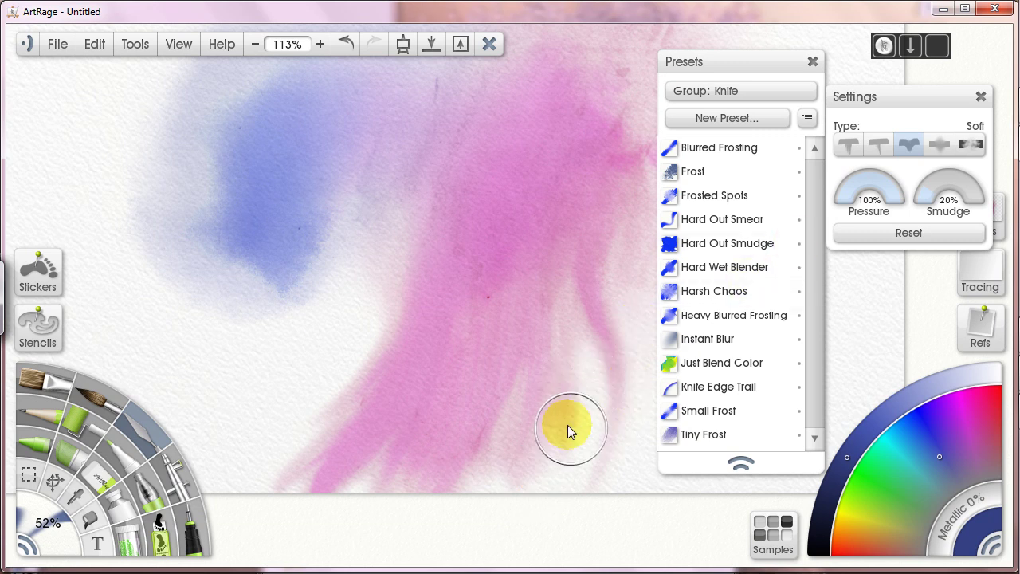
left_click_drag(575, 389, 565, 440)
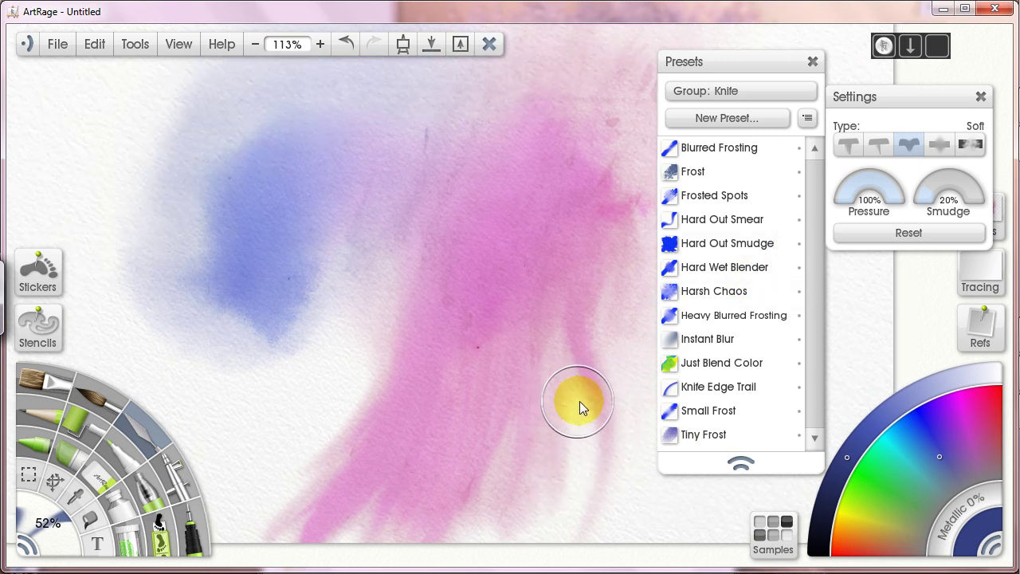
scroll(526, 402, "down", 2)
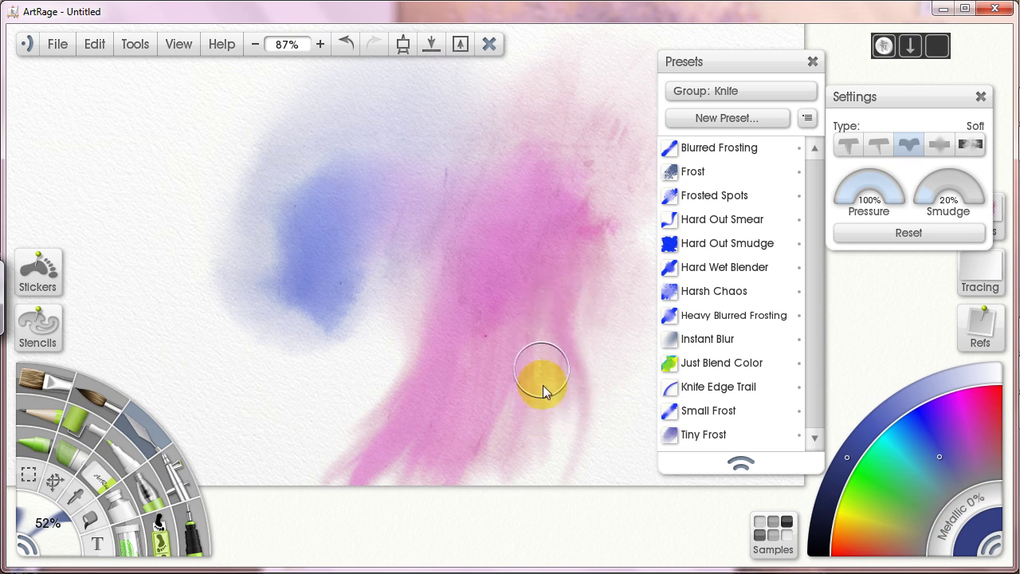
Blend the lower ends of the magenta streaks and the area between them with the 20% Smudge knife.
mouse_move(538, 471)
left_mouse_down()
mouse_move(503, 396)
mouse_move(417, 432)
mouse_move(400, 467)
mouse_move(398, 458)
mouse_move(362, 465)
mouse_move(342, 486)
mouse_move(356, 512)
mouse_move(351, 470)
mouse_move(390, 502)
left_mouse_up()
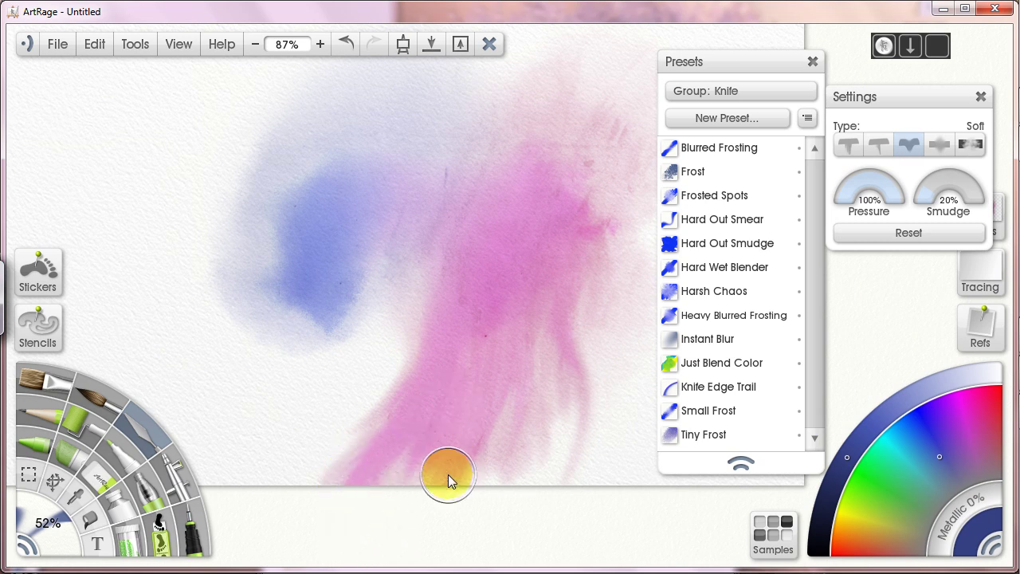
left_click_drag(531, 458, 558, 423)
left_click_drag(474, 432, 455, 446)
left_click_drag(510, 299, 561, 464)
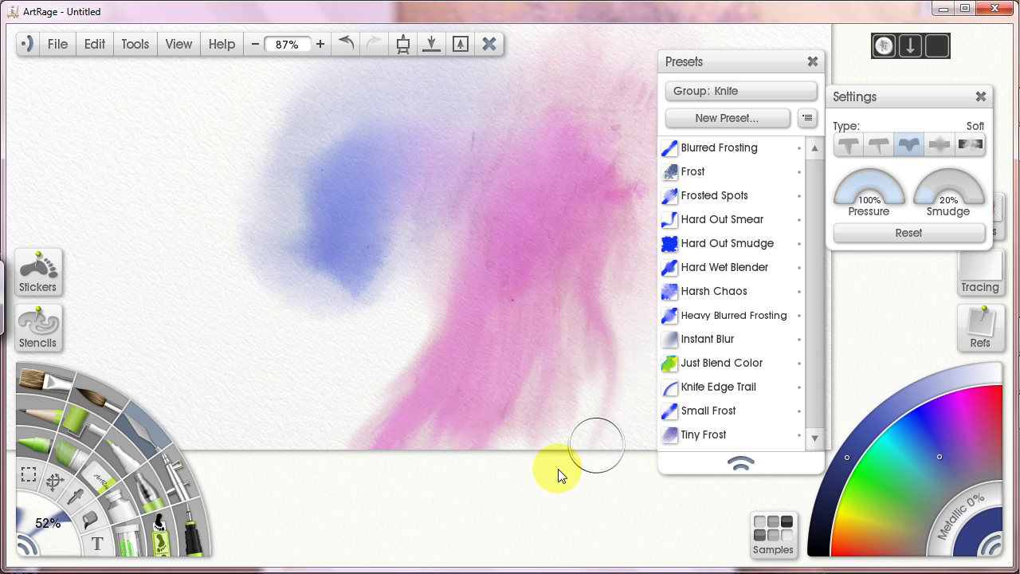
mouse_move(515, 243)
left_mouse_down()
mouse_move(546, 239)
mouse_move(582, 450)
left_mouse_up()
left_click_drag(558, 271, 570, 447)
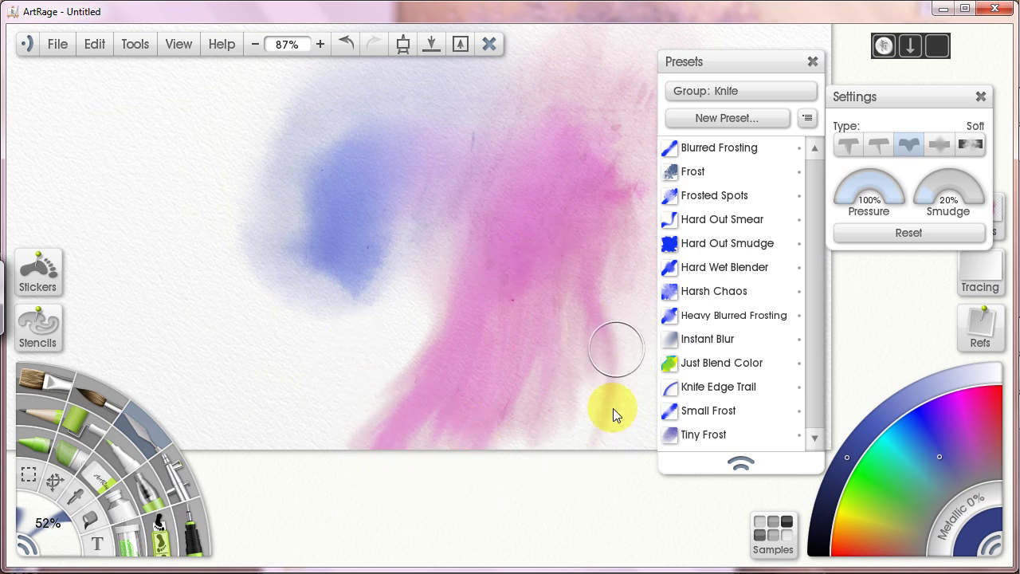
Smear the thin curved magenta strand and the streaks beside it down toward the canvas's bottom edge with the 20% Smudge knife.
left_click_drag(613, 350, 599, 446)
mouse_move(586, 273)
left_mouse_down()
mouse_move(551, 248)
mouse_move(580, 443)
left_mouse_up()
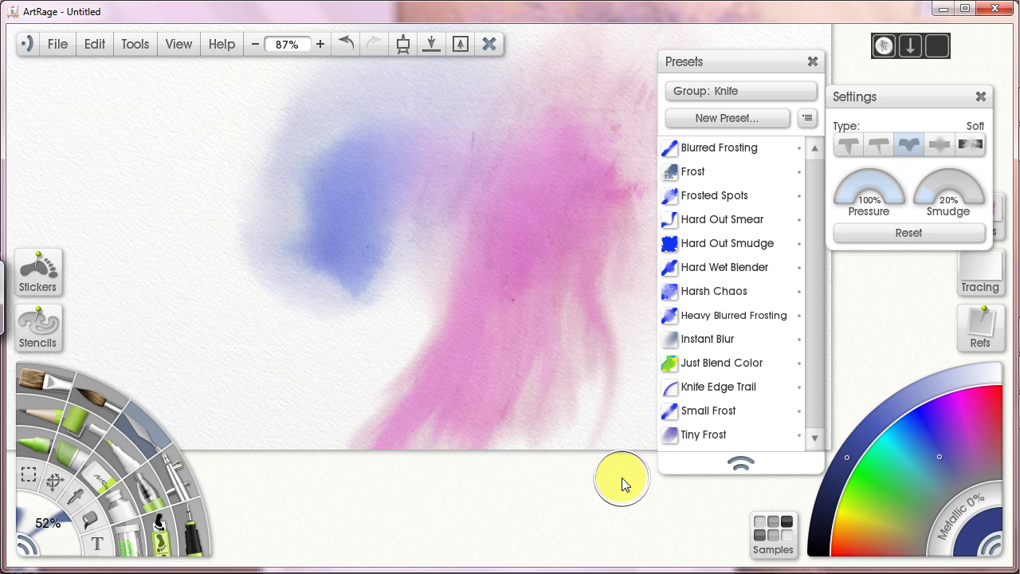
View the Watercolor Blenders preset group, shorten the Presets panel to fit its list, and return to the Knife group.
left_click(802, 91)
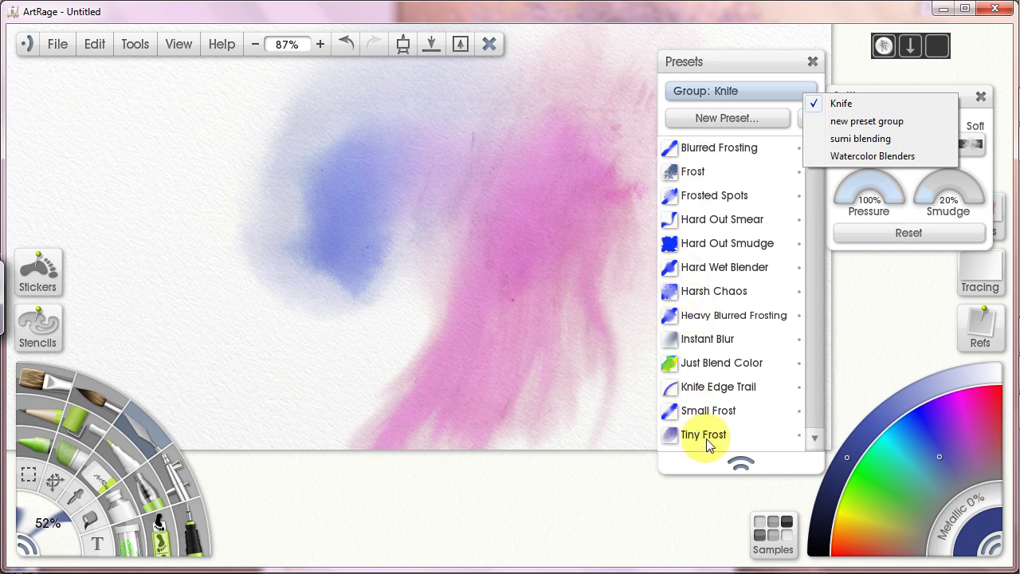
left_click(861, 155)
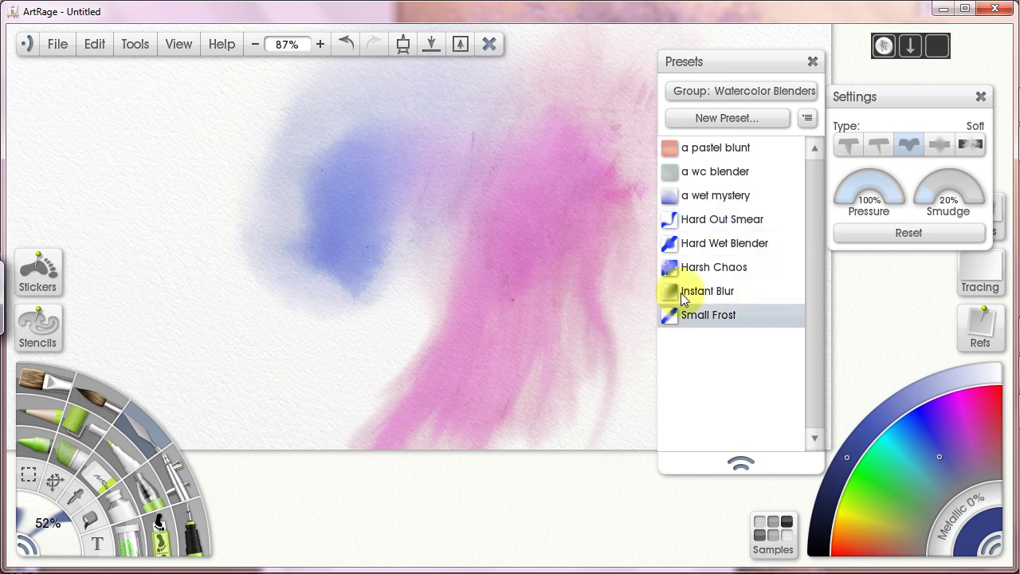
left_click_drag(742, 461, 728, 360)
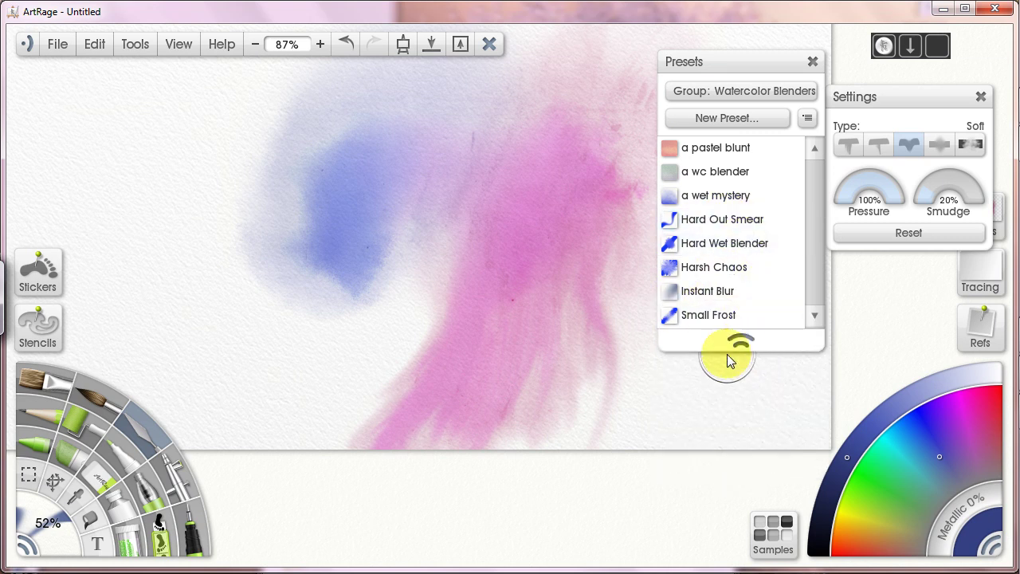
left_click(805, 92)
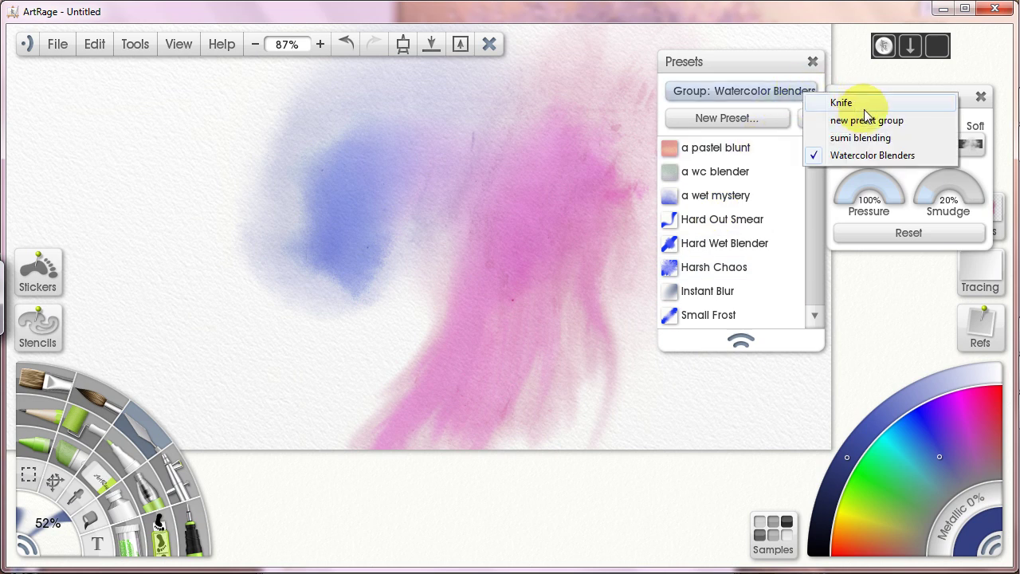
left_click(864, 105)
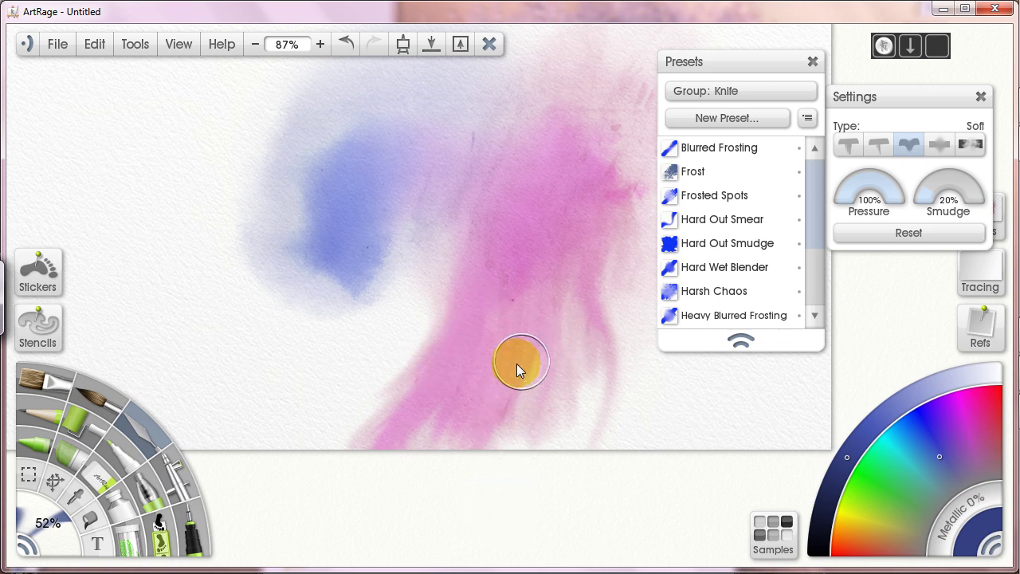
Set the canvas opacity to 0% in the Canvas Settings.
left_click_drag(462, 353, 593, 445)
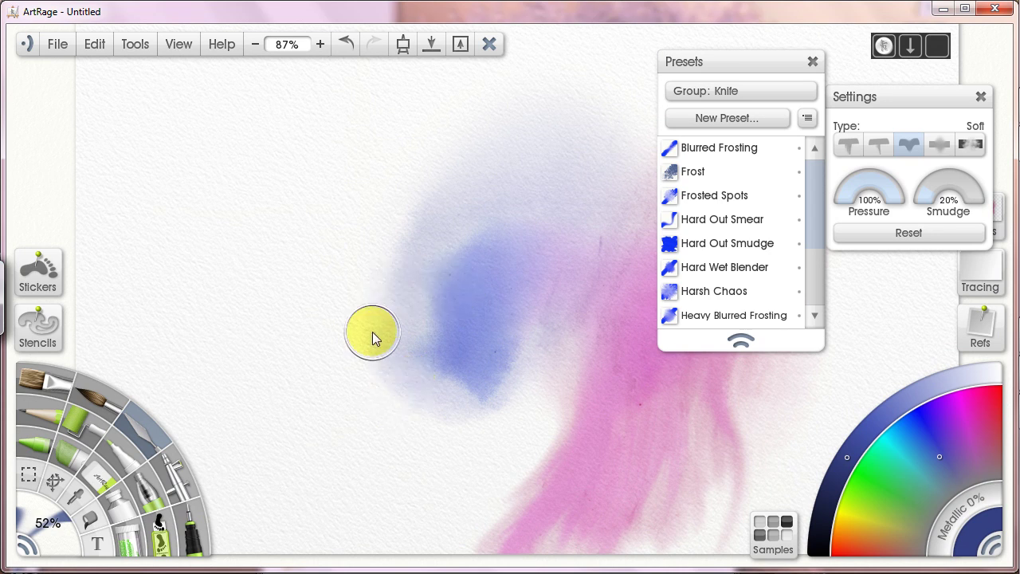
left_click_drag(528, 376, 468, 372)
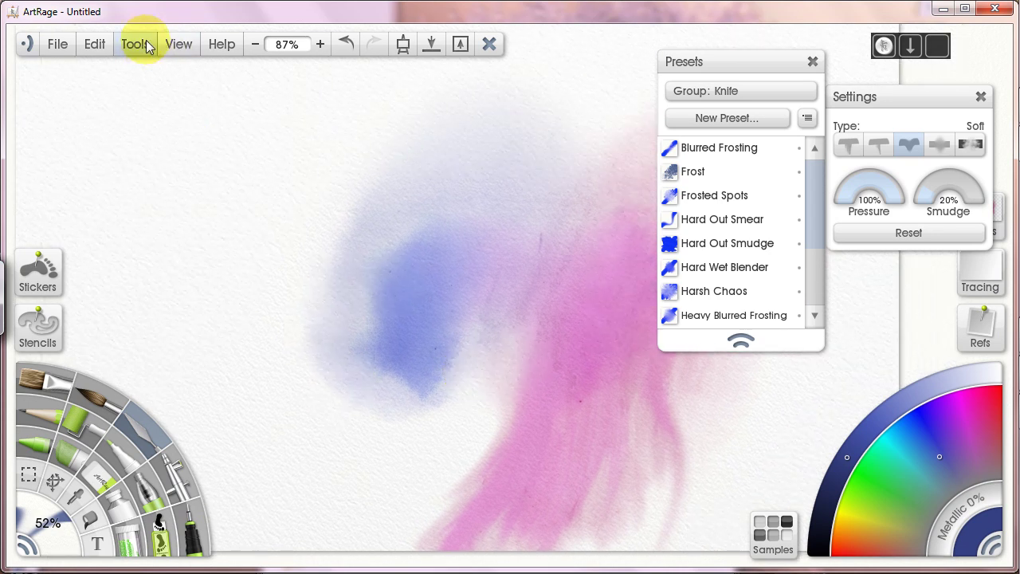
left_click(136, 43)
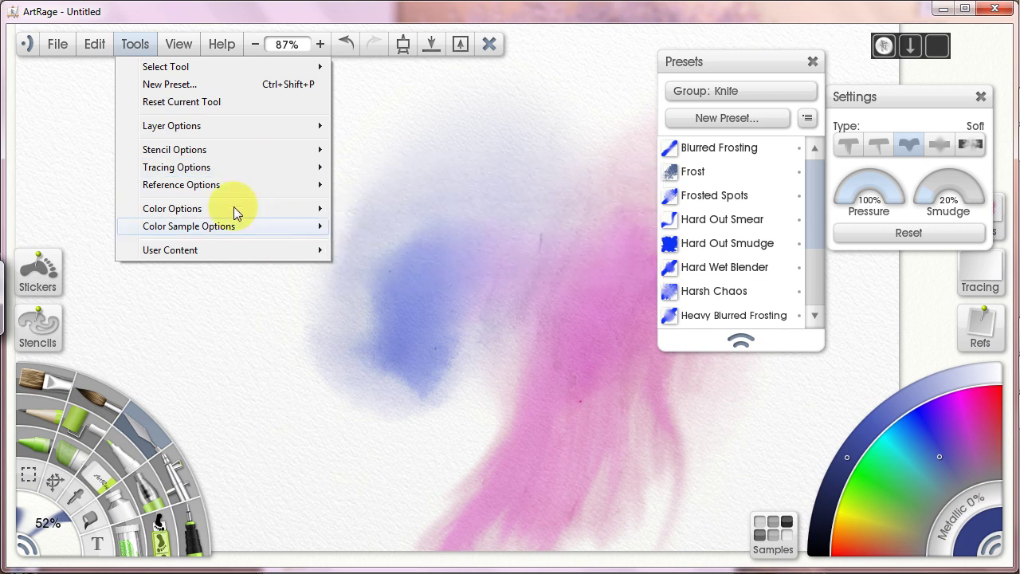
left_click(178, 44)
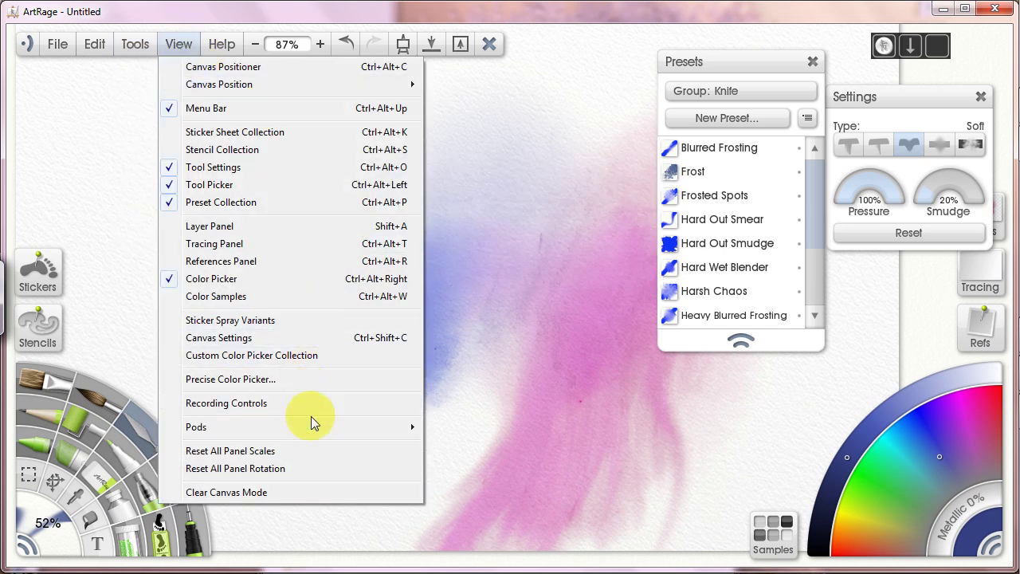
left_click(298, 338)
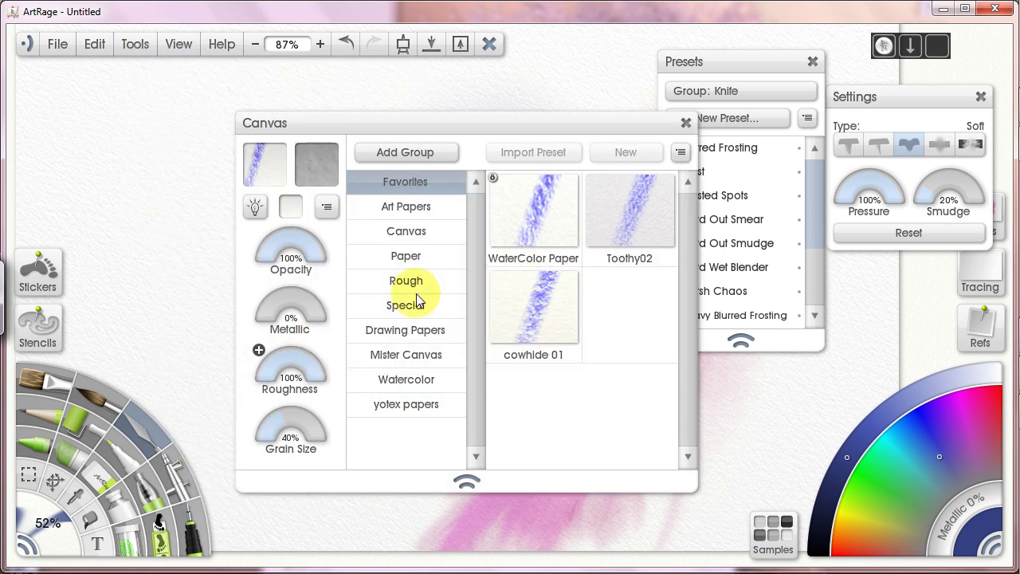
left_click_drag(293, 240, 257, 262)
left_click(686, 123)
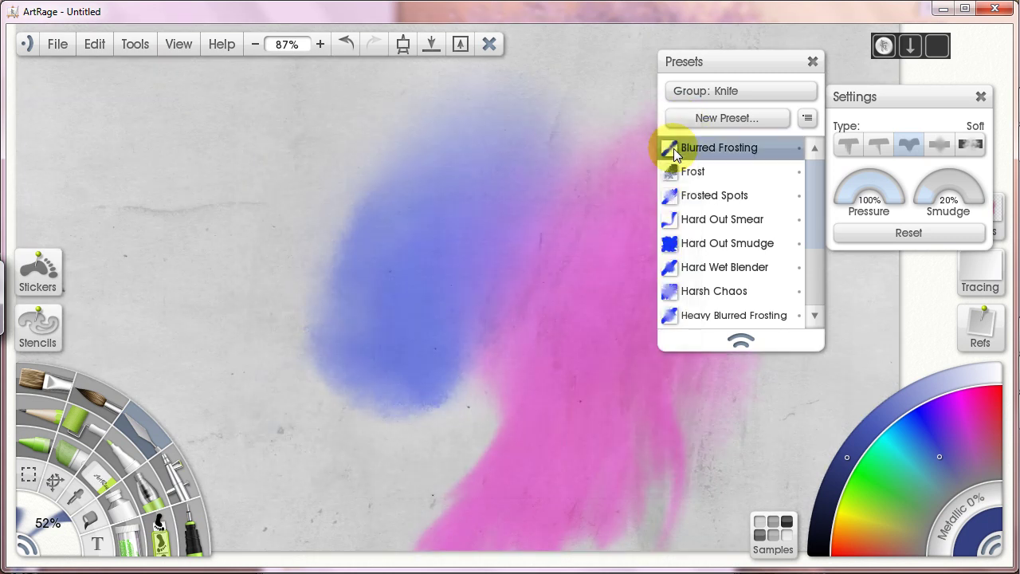
Hide the gray textured layer above the painted one and inspect the patches against the transparent background.
left_click_drag(546, 436, 614, 323)
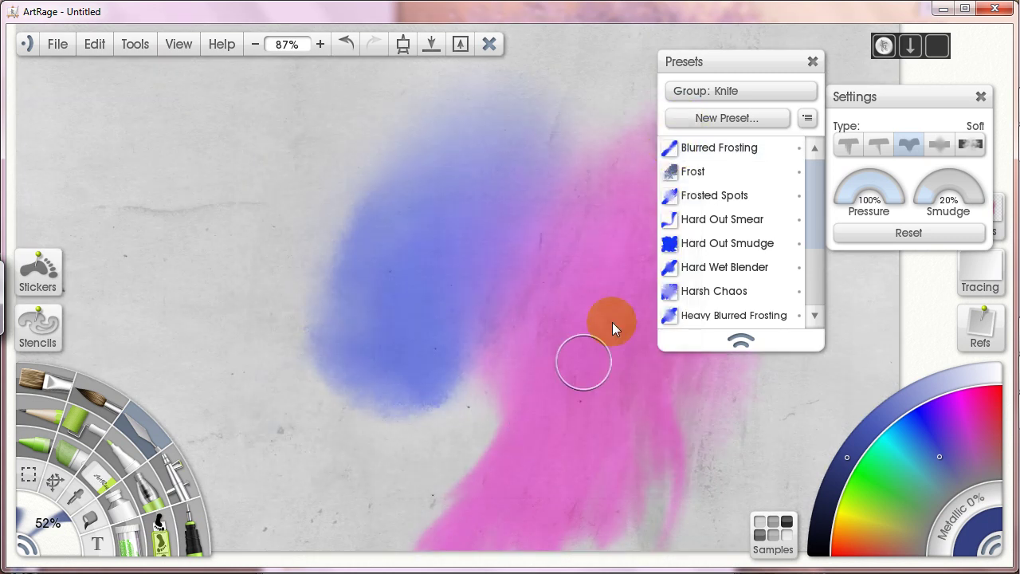
left_click(995, 244)
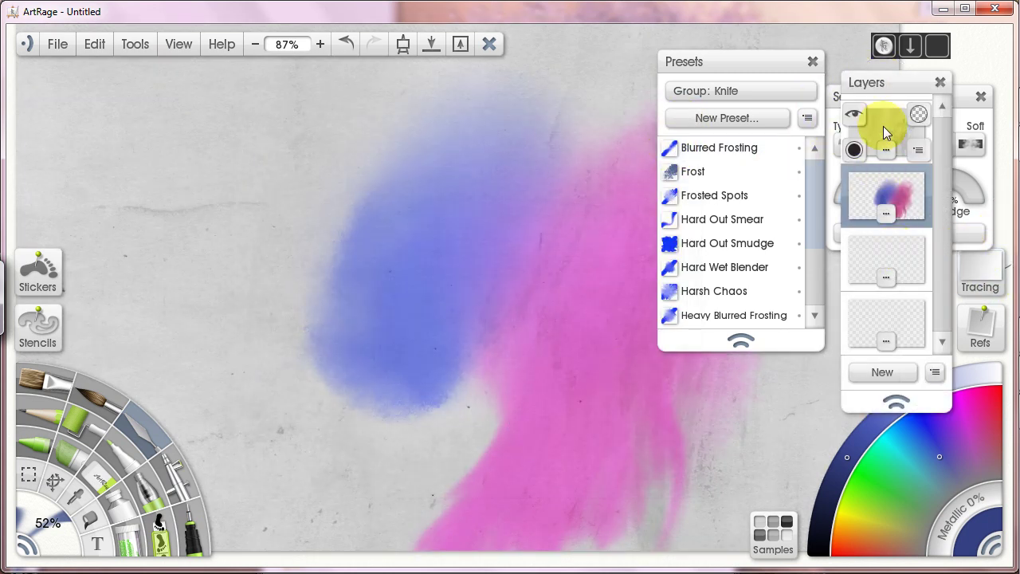
left_click(853, 118)
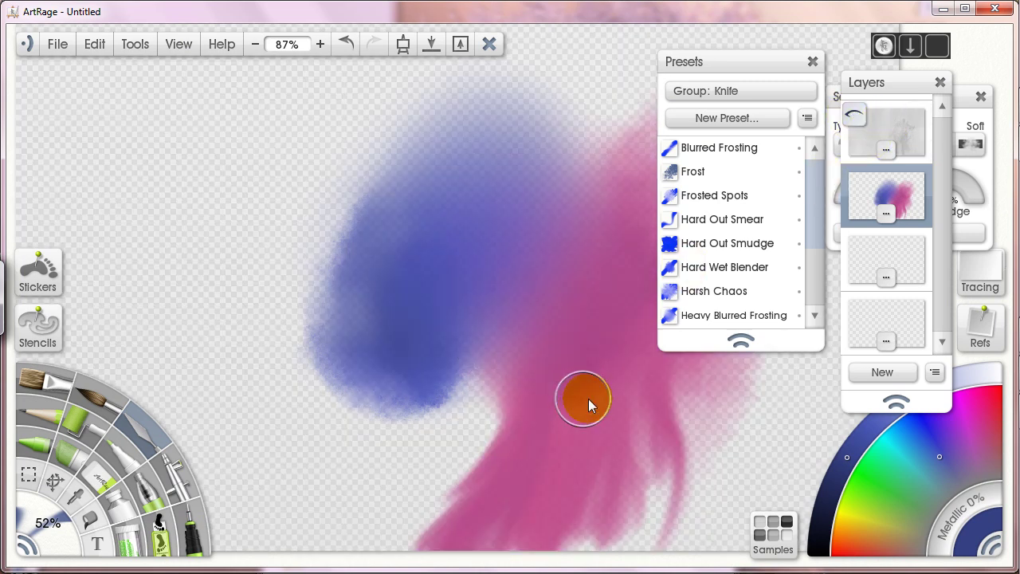
left_click_drag(551, 325, 444, 374)
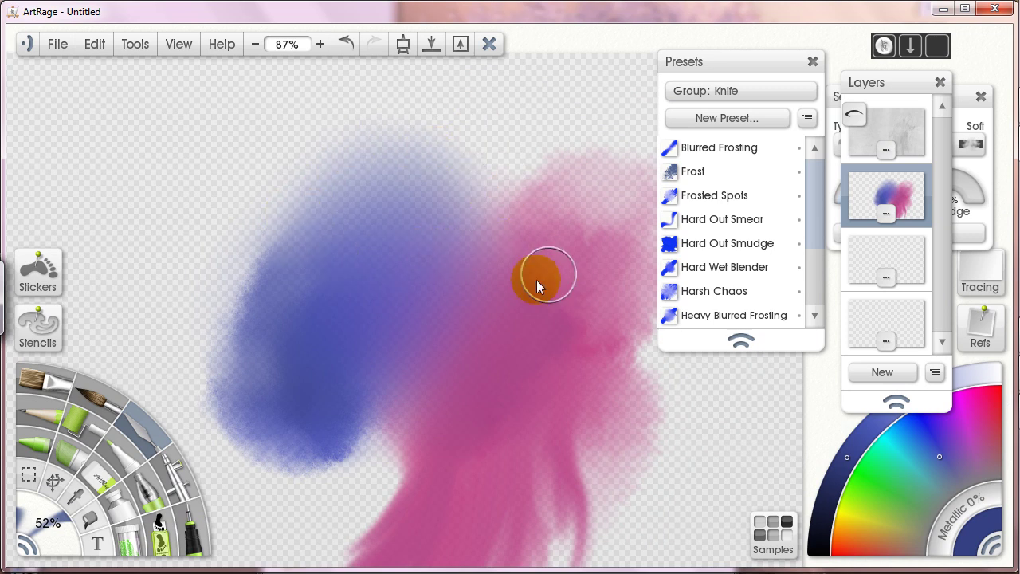
mouse_move(539, 282)
left_mouse_down()
mouse_move(397, 356)
mouse_move(377, 313)
left_mouse_up()
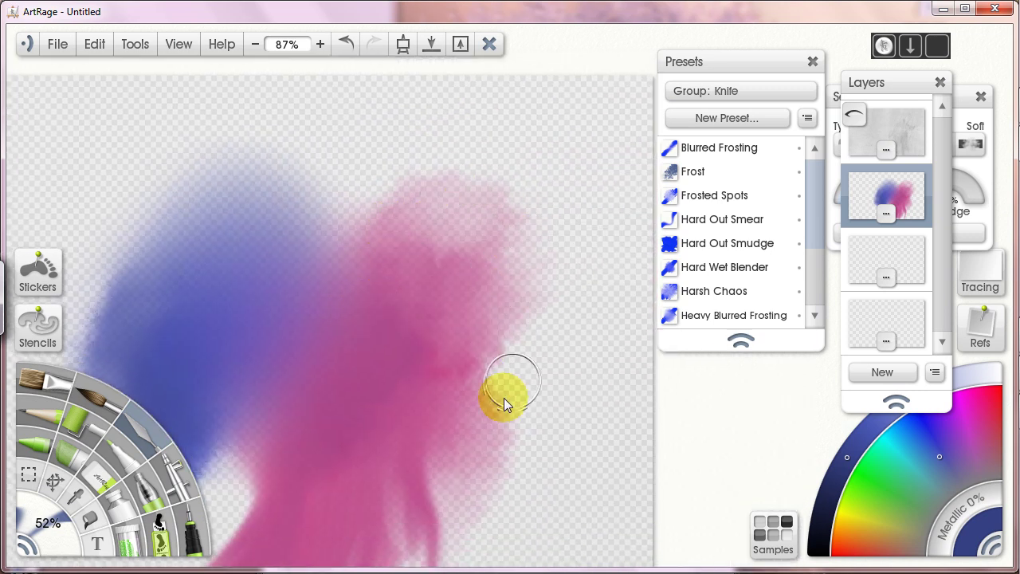
mouse_move(421, 430)
left_mouse_down()
mouse_move(485, 295)
mouse_move(417, 276)
left_mouse_up()
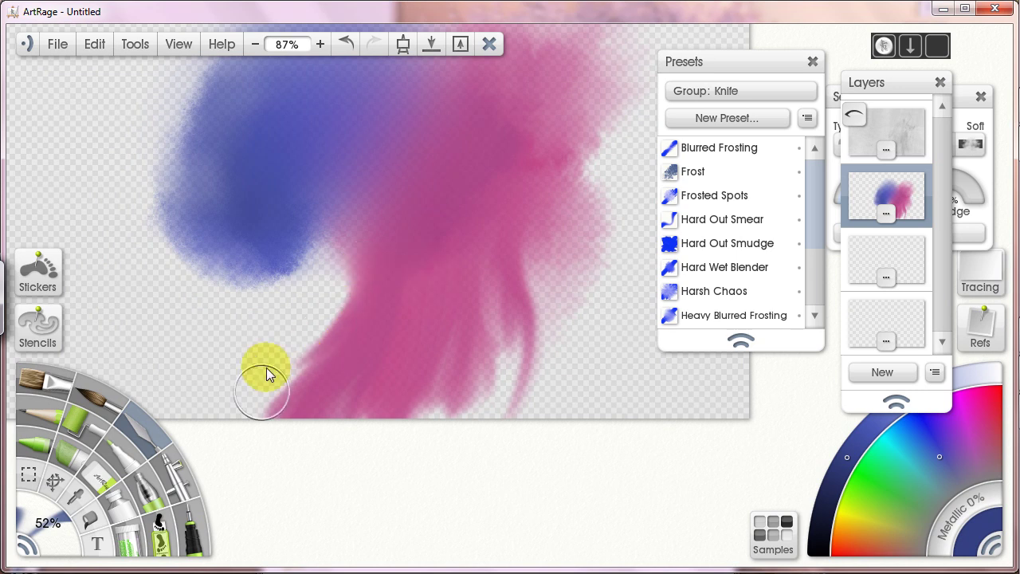
mouse_move(342, 285)
left_mouse_down()
mouse_move(358, 433)
mouse_move(428, 446)
left_mouse_up()
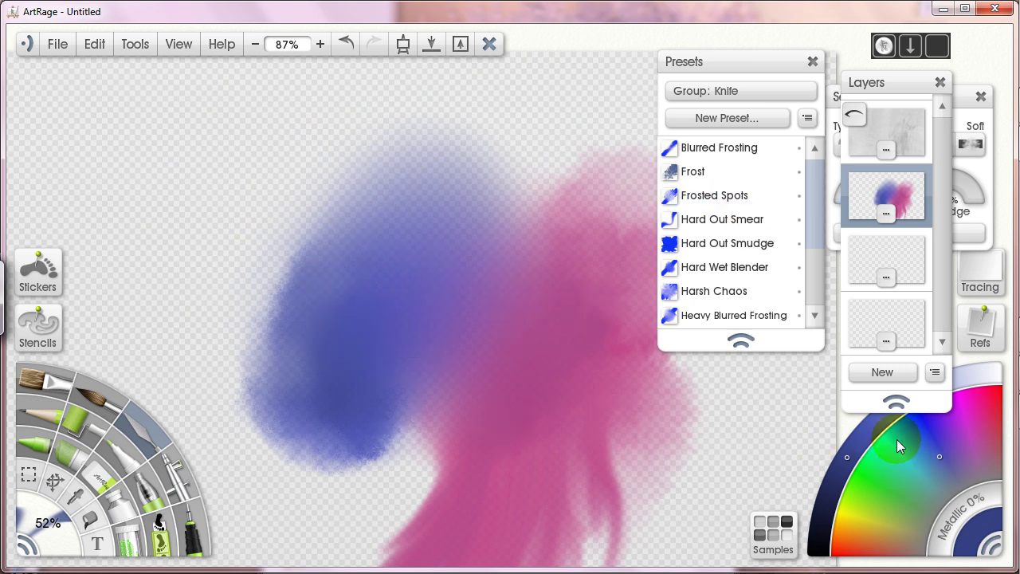
Pick a much lighter tint of the current blue and resize the Layers panel to show the empty layers below.
left_click_drag(894, 401, 898, 311)
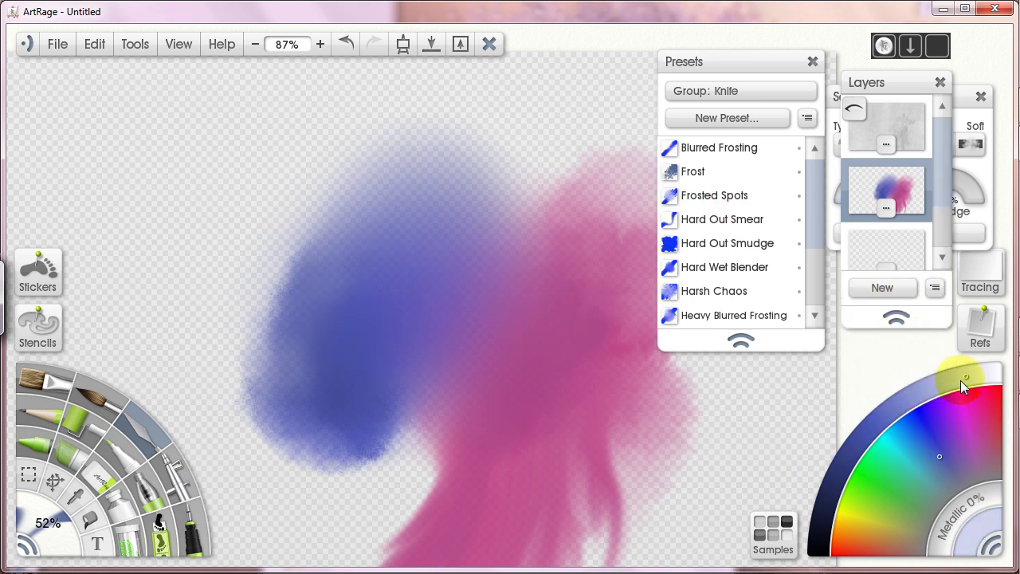
left_click_drag(962, 383, 970, 381)
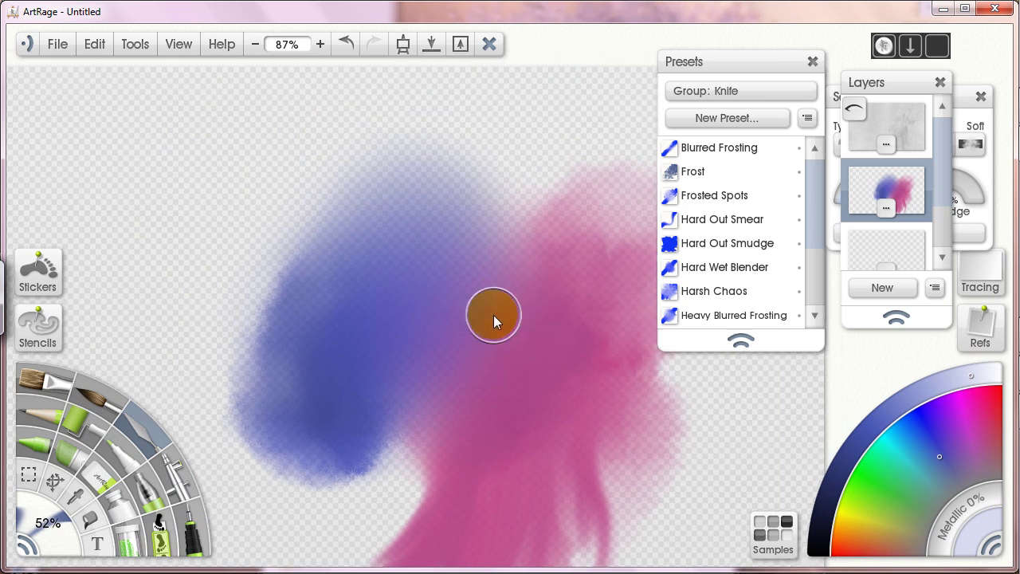
key("ctrl+z")
left_click(179, 44)
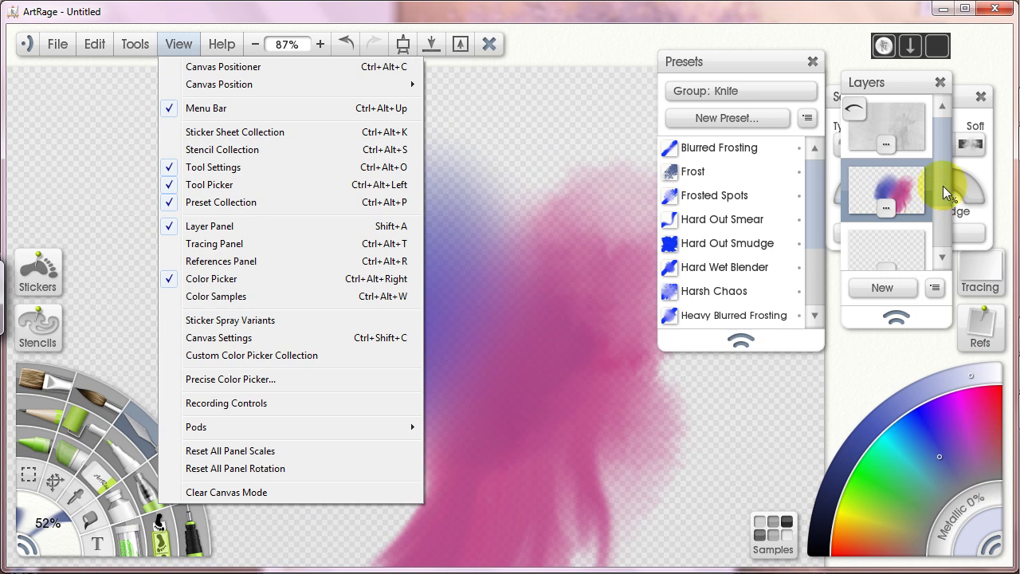
left_click(907, 171)
scroll(909, 164, "down", 1)
left_click_drag(894, 317, 895, 377)
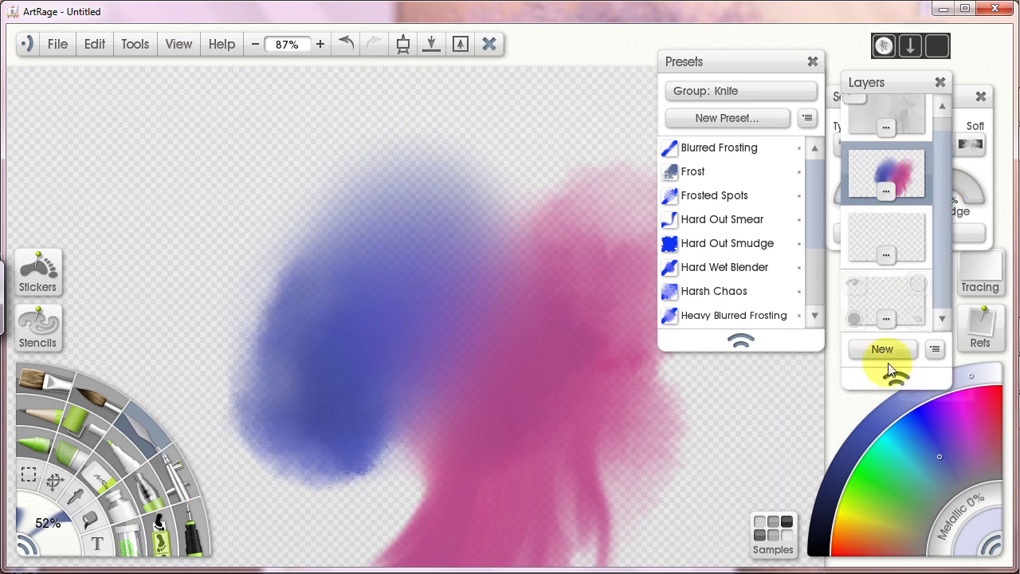
scroll(941, 259, "up", 1)
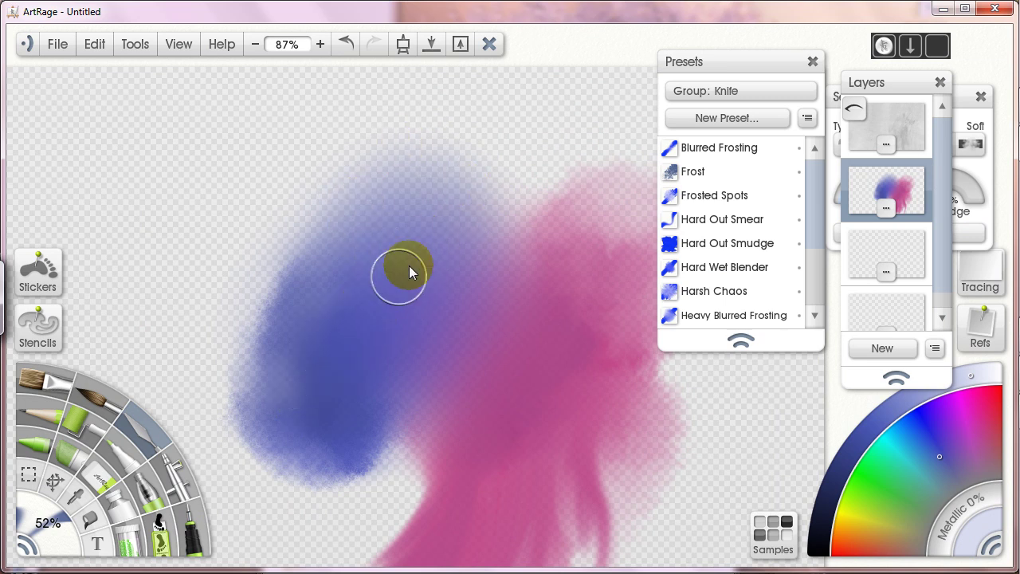
Restore the canvas opacity to 100% in the Canvas Settings and view the whole painting at 63% zoom.
left_click(179, 44)
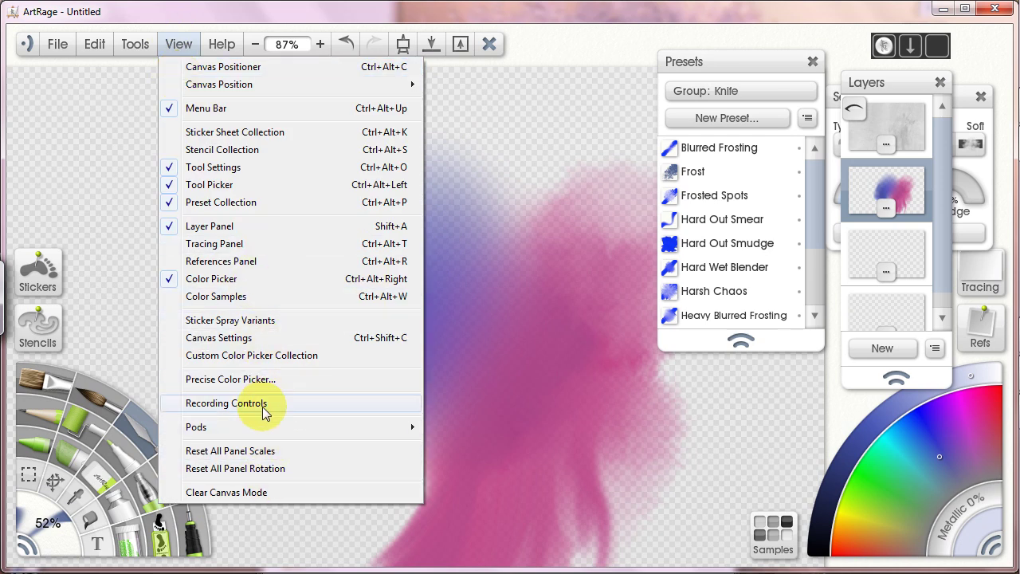
left_click(231, 337)
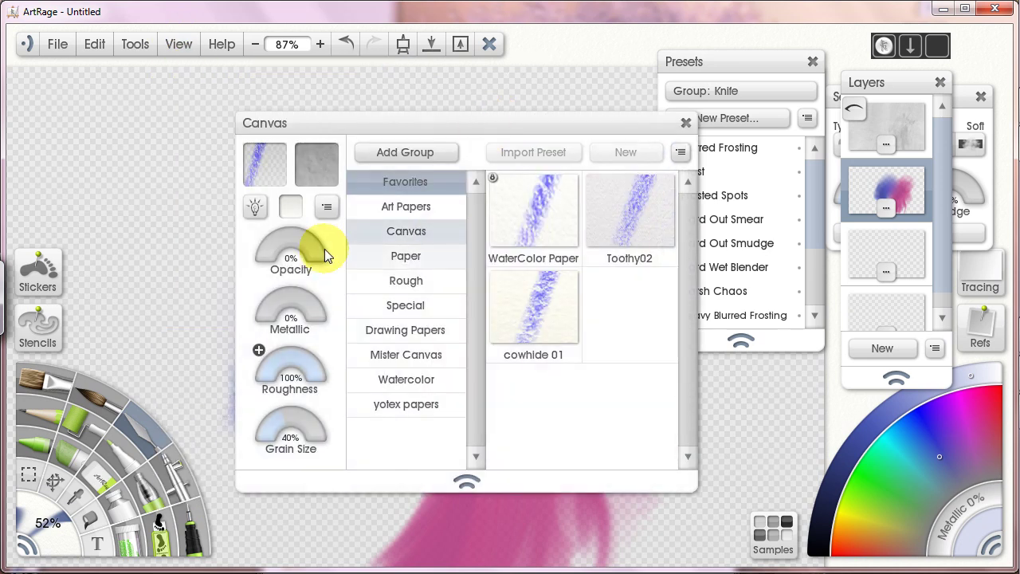
left_click_drag(327, 254, 292, 223)
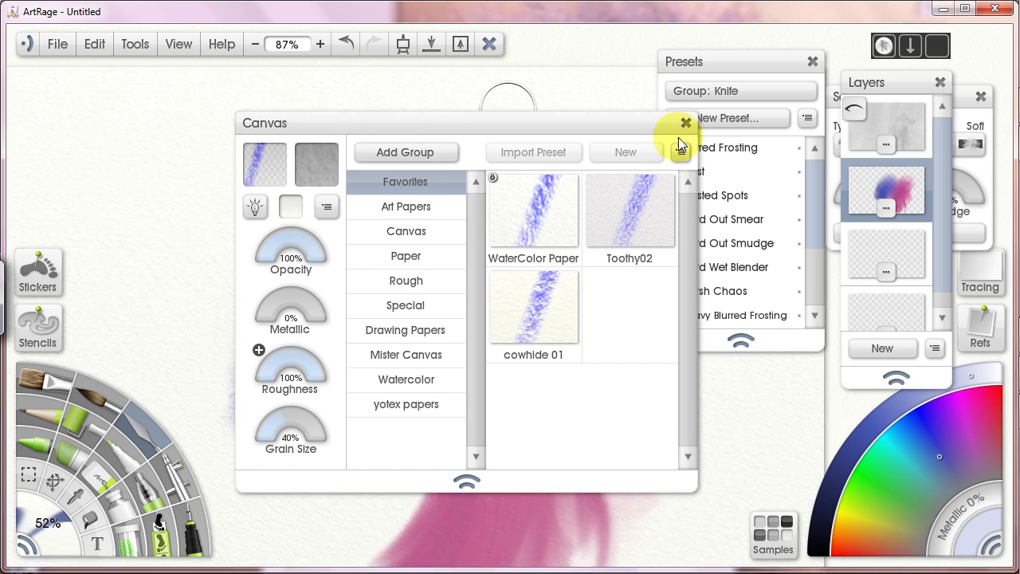
left_click(686, 123)
left_click_drag(546, 423, 485, 367)
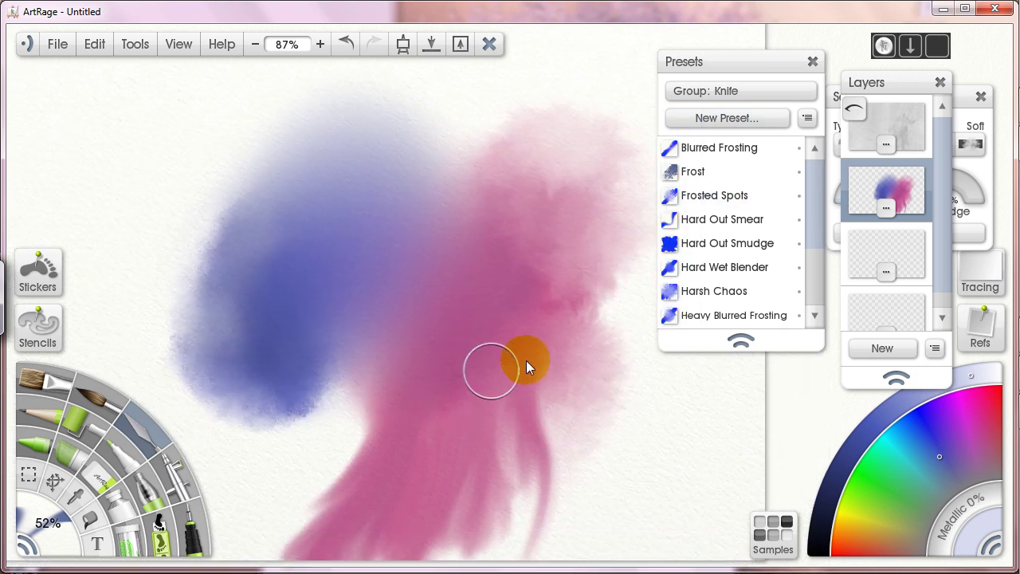
left_click_drag(582, 348, 460, 365)
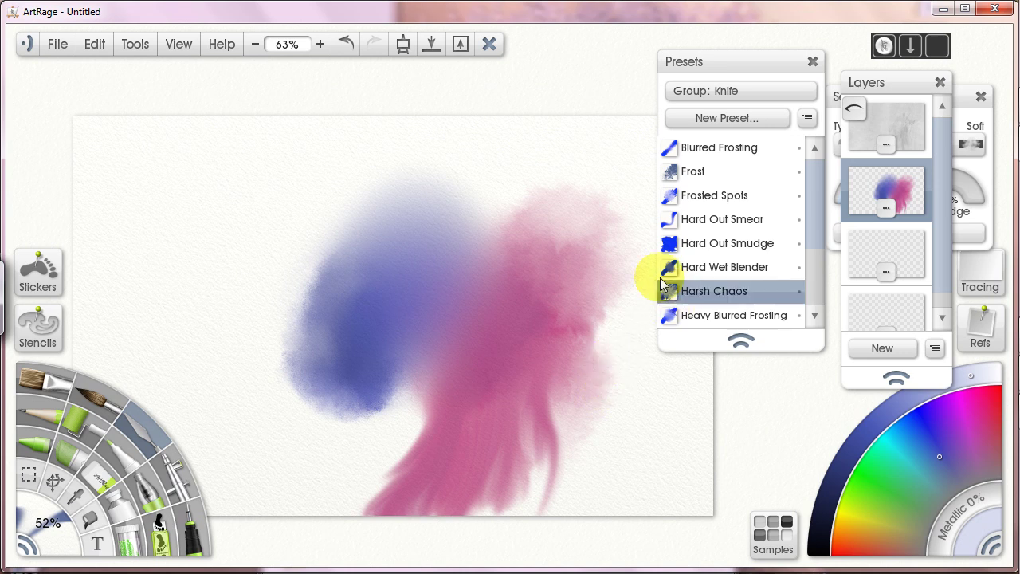
mouse_move(431, 340)
left_mouse_down()
mouse_move(442, 401)
mouse_move(456, 370)
left_mouse_up()
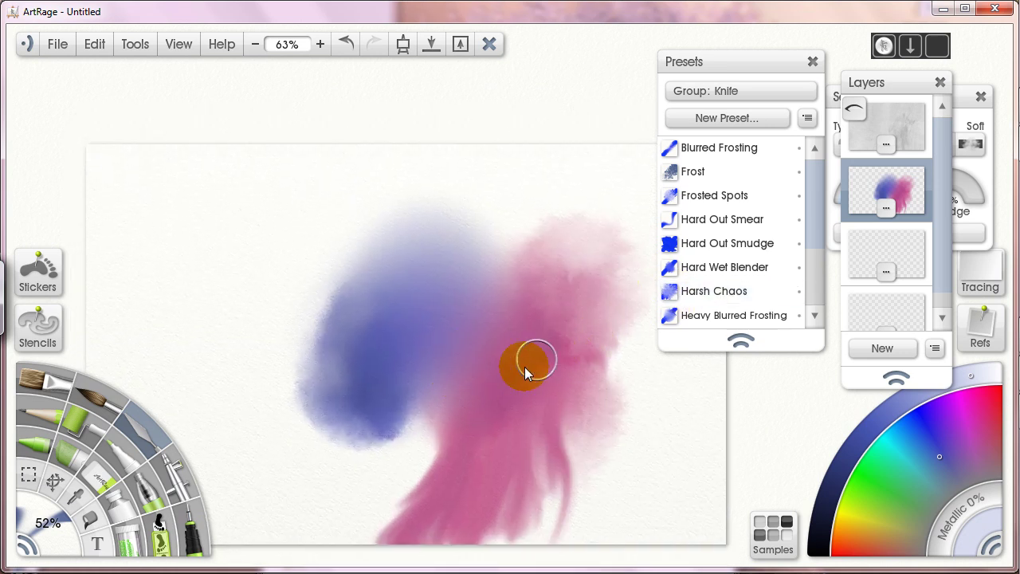
mouse_move(925, 191)
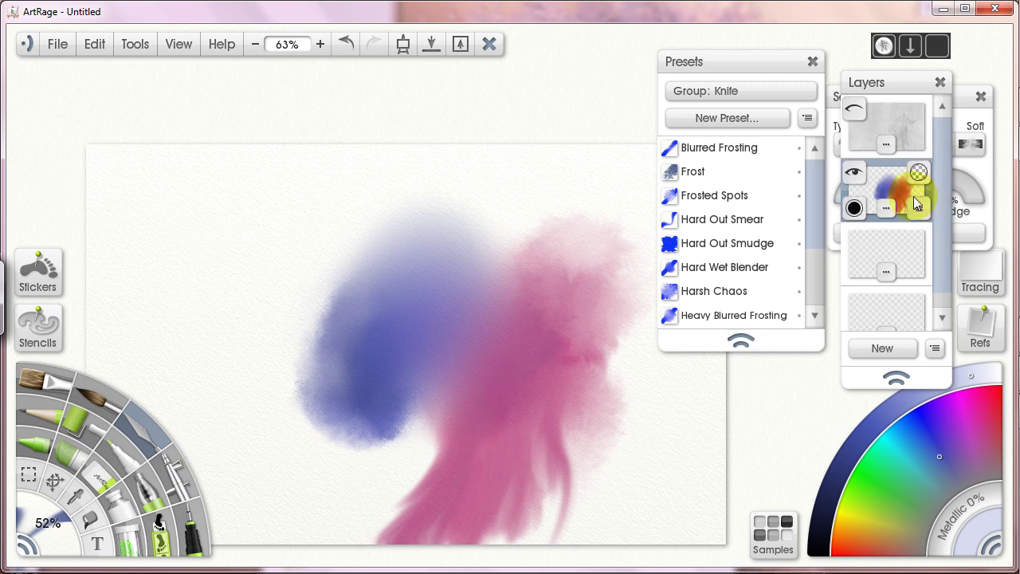
scroll(896, 200, "down", 1)
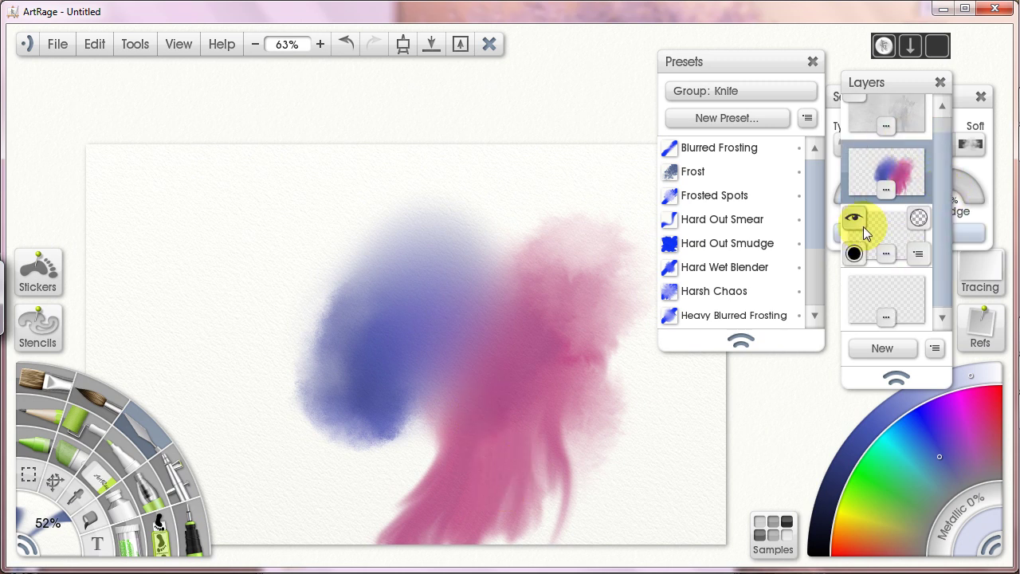
mouse_move(851, 283)
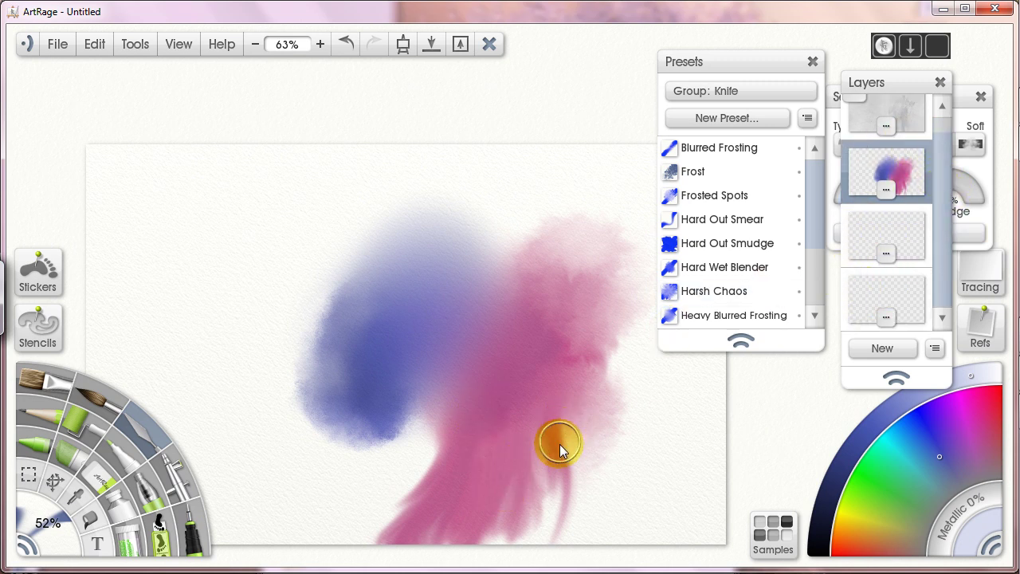